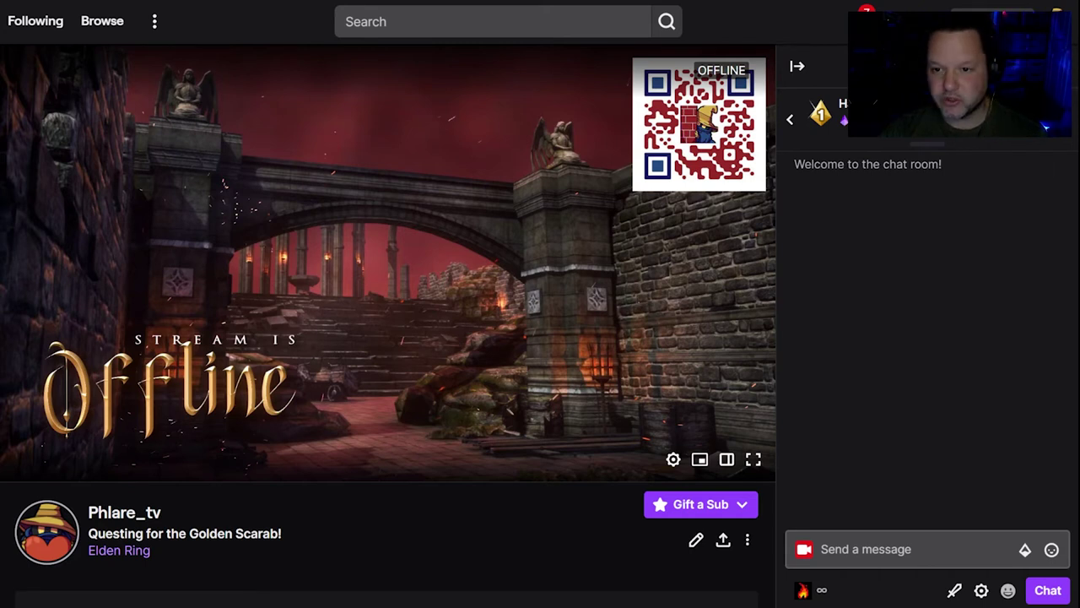
# Send the commands !social and !socials as two separate messages in the channel's chat
pyautogui.click(936, 549)
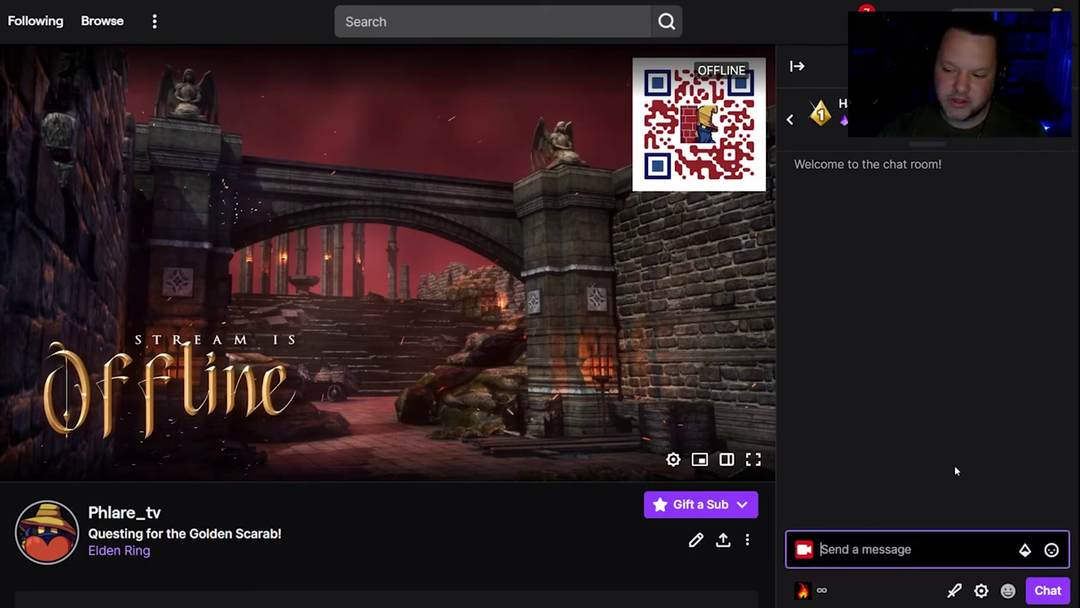
pyautogui.write('!')
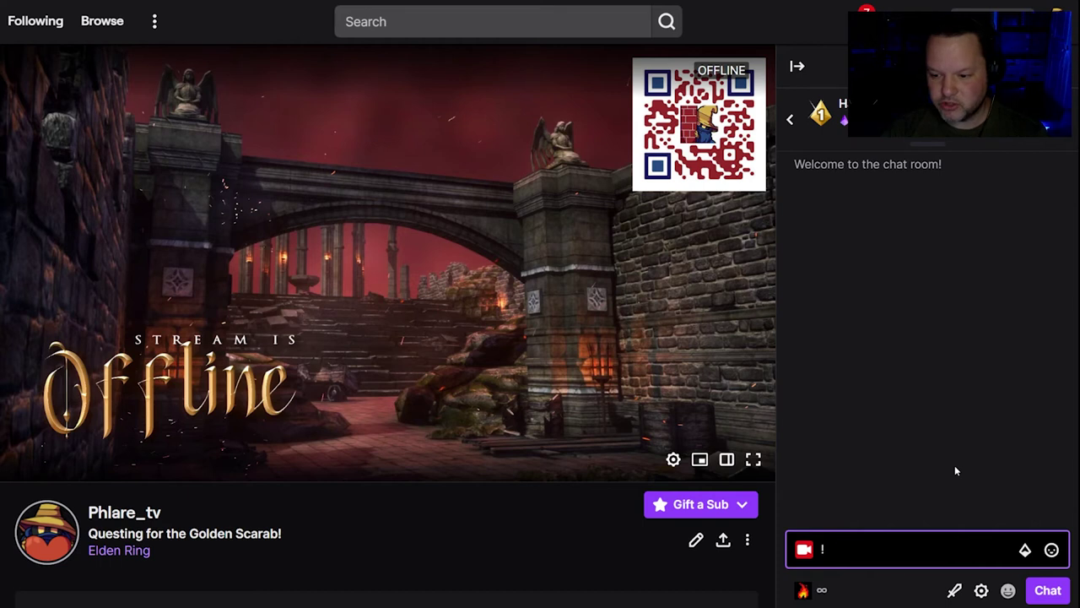
pyautogui.write('social')
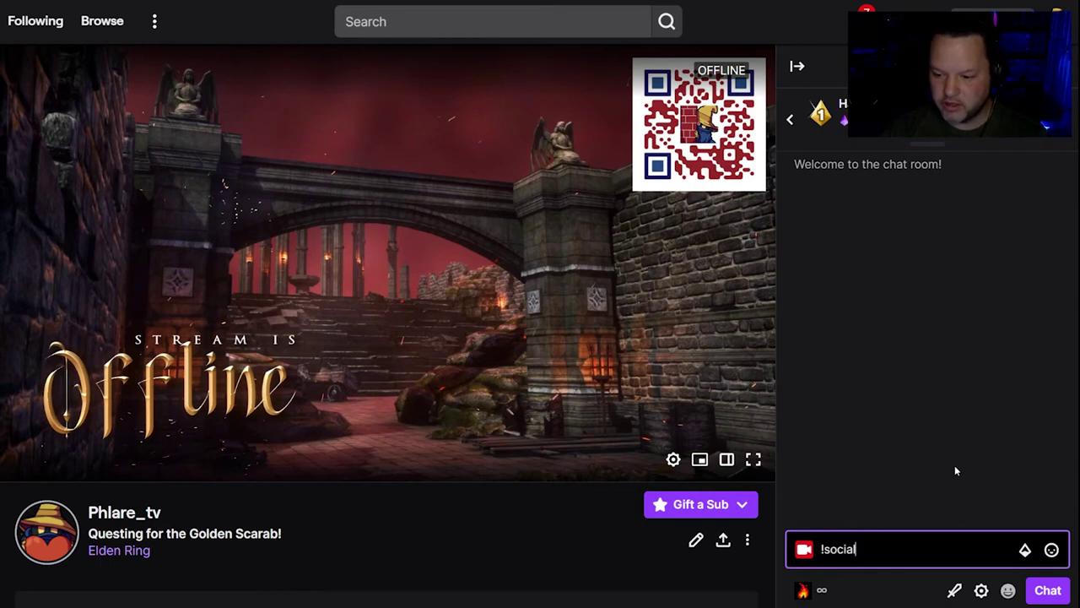
pyautogui.press('Return')
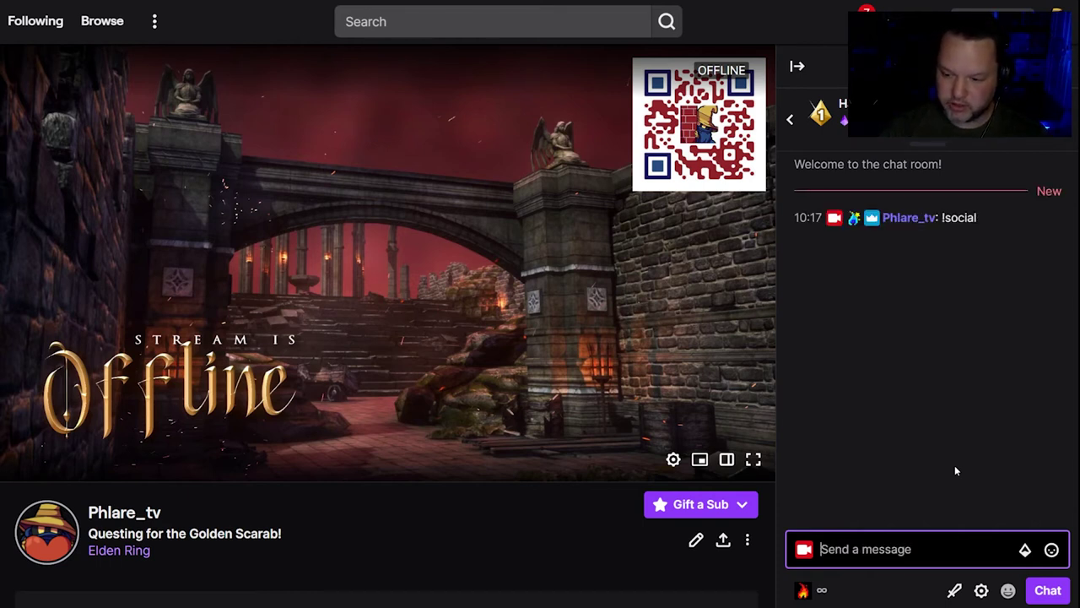
pyautogui.write('!socia')
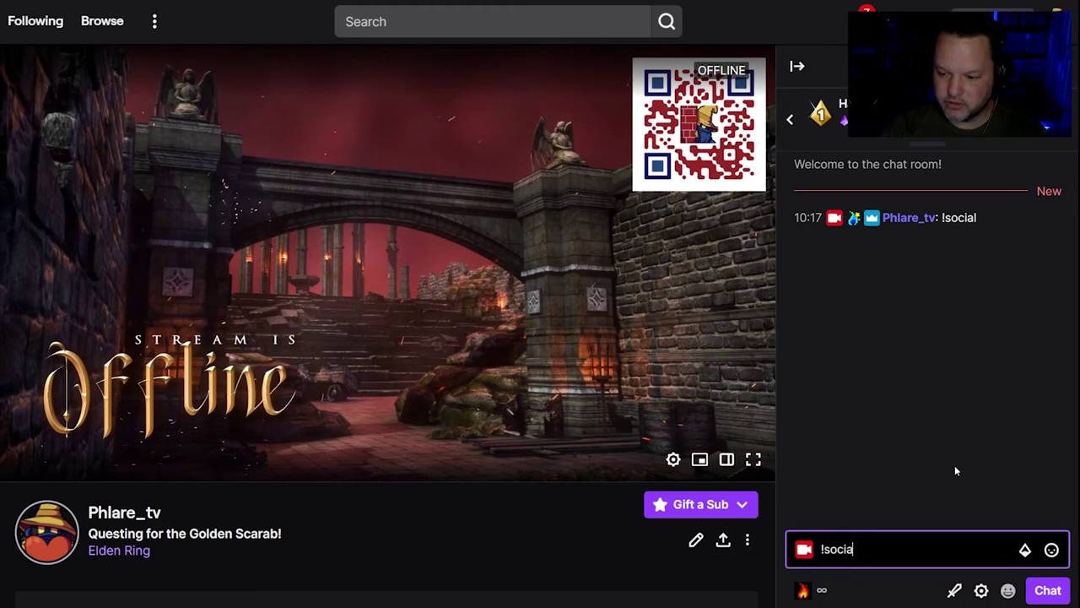
pyautogui.write('ls')
pyautogui.press('Return')
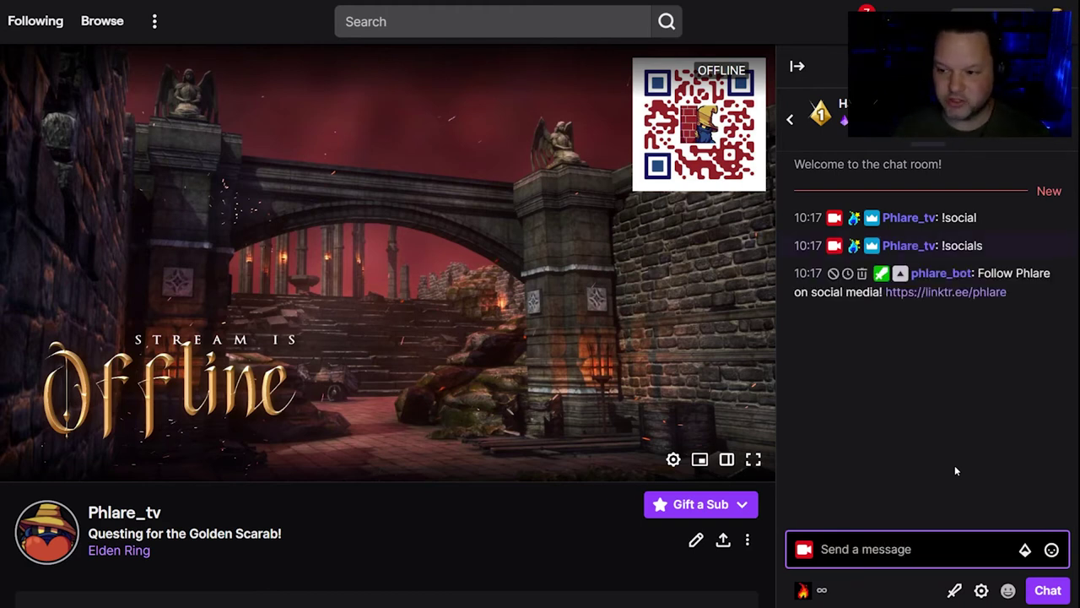
# Send the commands !discord and !evo as two separate chat messages
pyautogui.write('!dis')
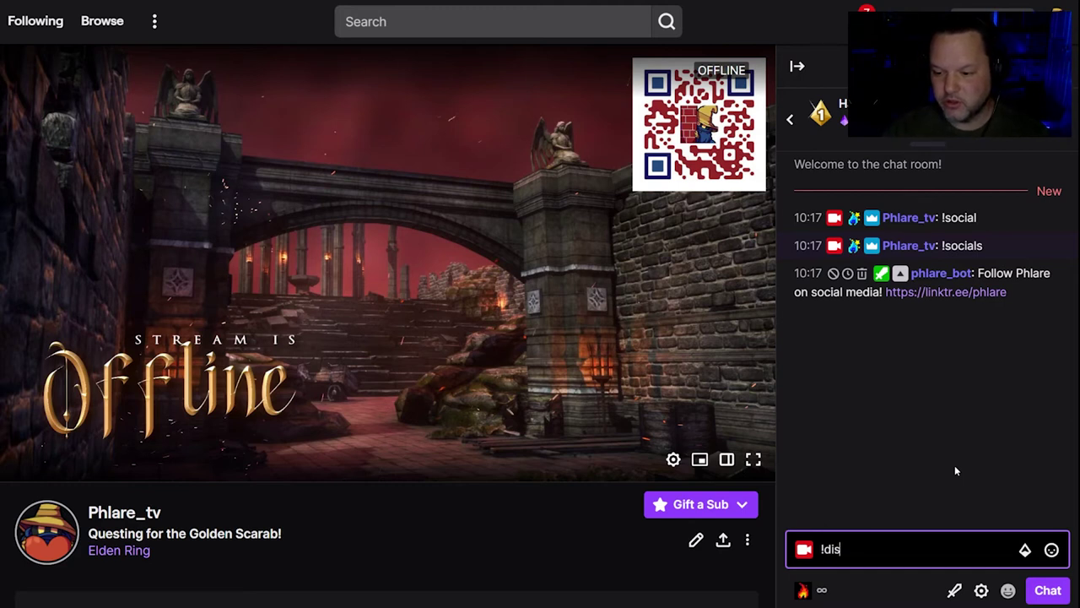
pyautogui.write('cord')
pyautogui.press('Return')
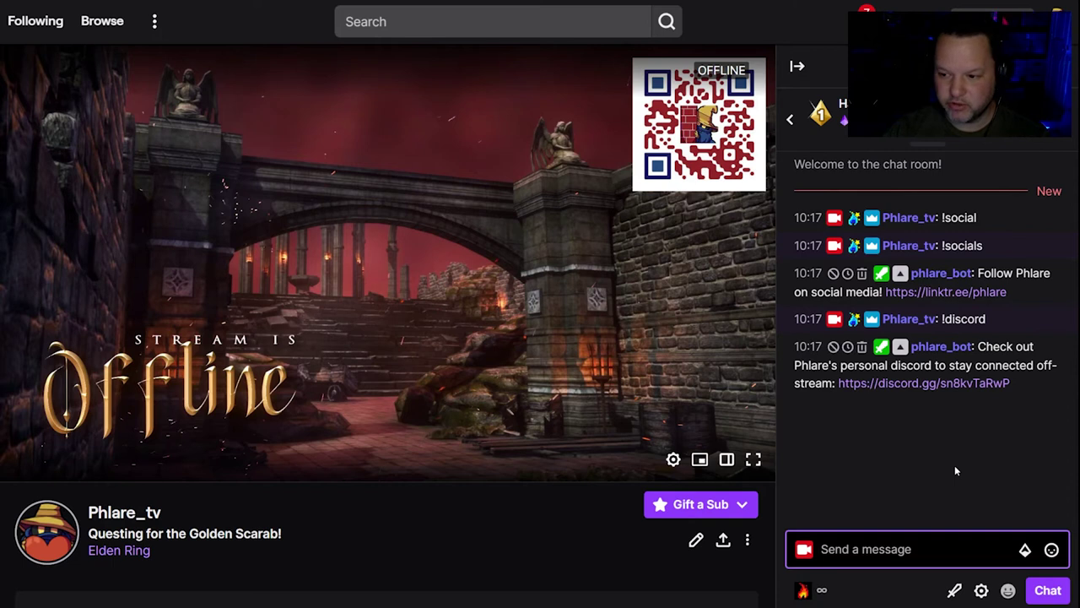
pyautogui.write('!ev')
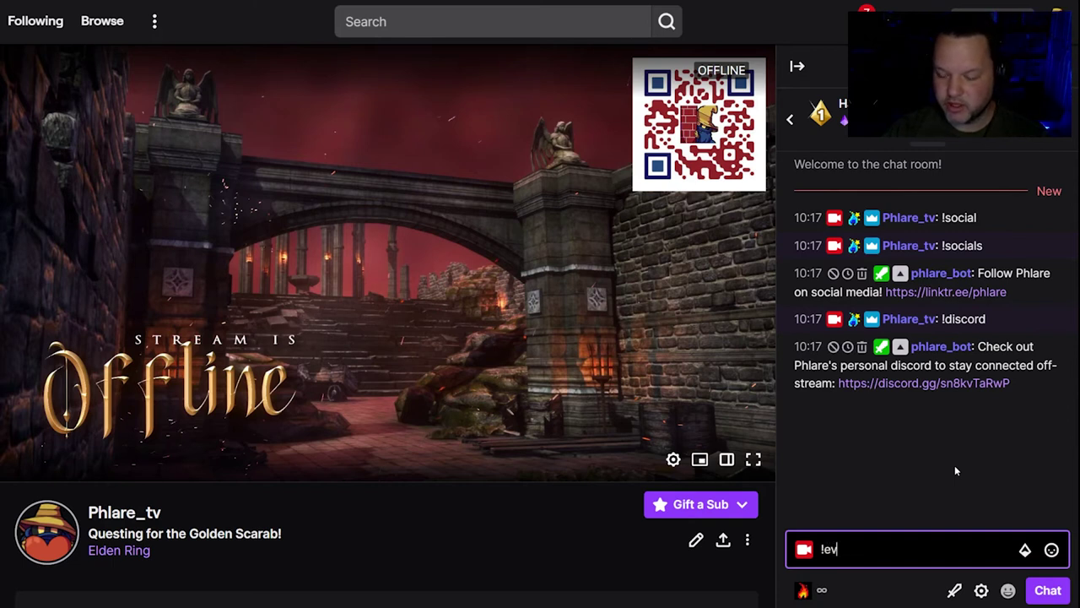
pyautogui.write('o')
pyautogui.press('Return')
# Send the command !worthy in the chat
pyautogui.write('!worth')
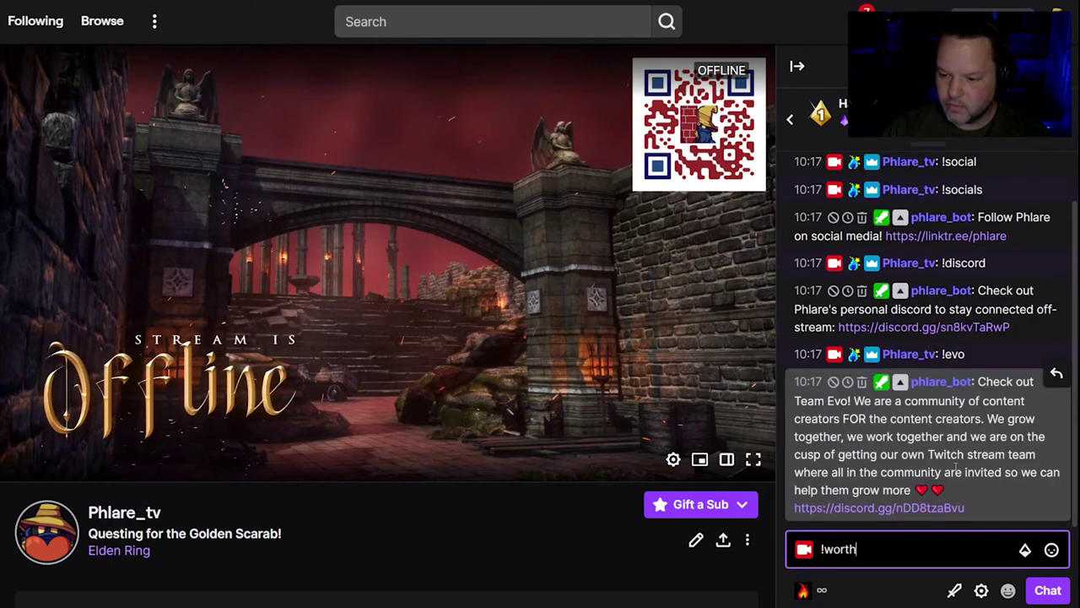
pyautogui.write('y')
pyautogui.press('Return')
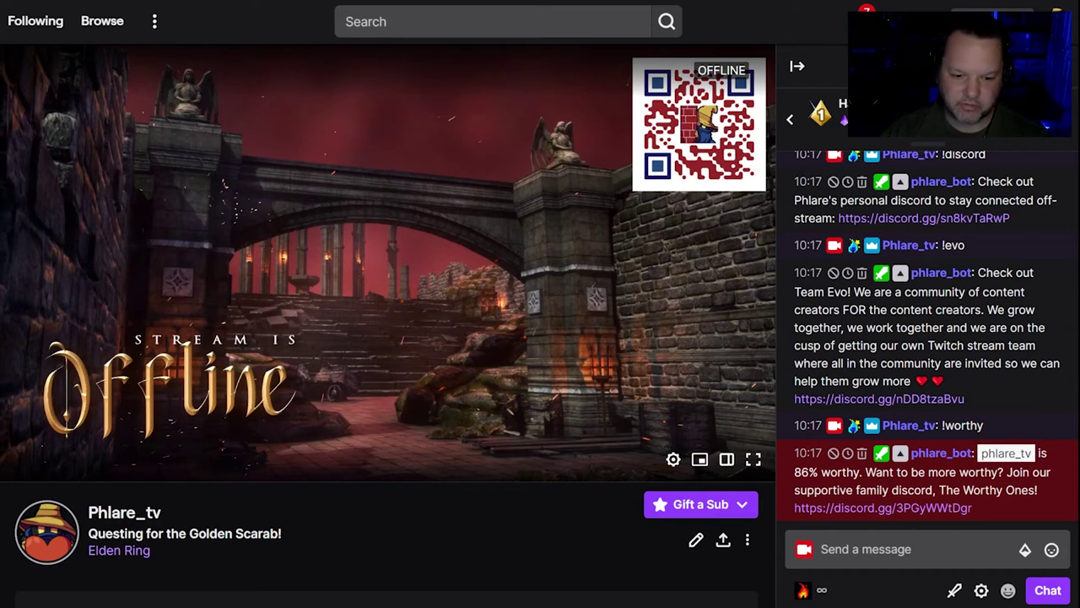
# Switch to Streamer.bot and inspect the message sub-action of the worthy action
pyautogui.hotkey('alt', 'Tab')
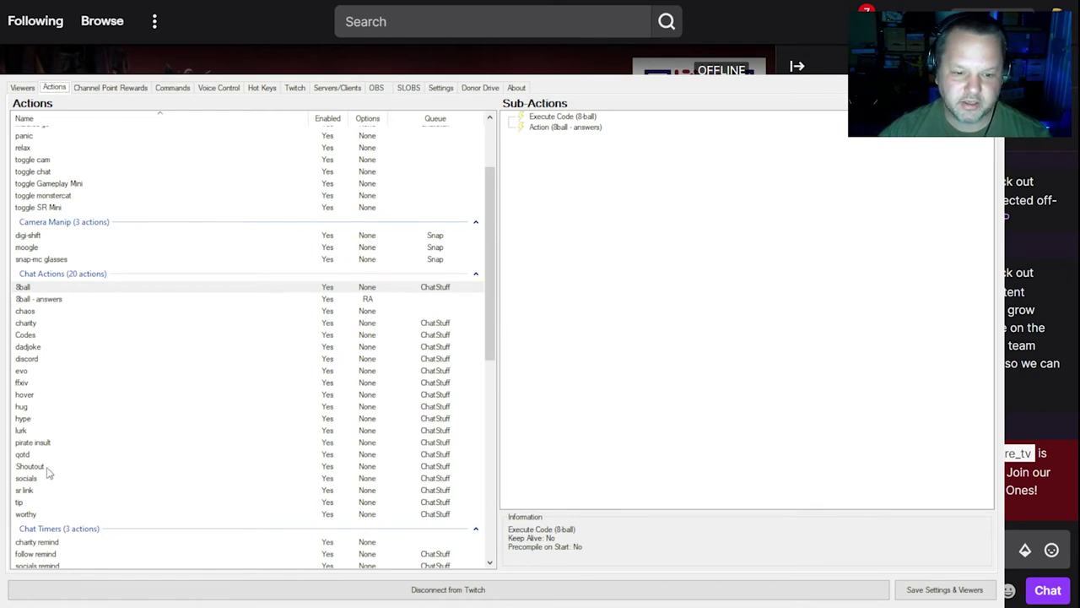
pyautogui.click(31, 516)
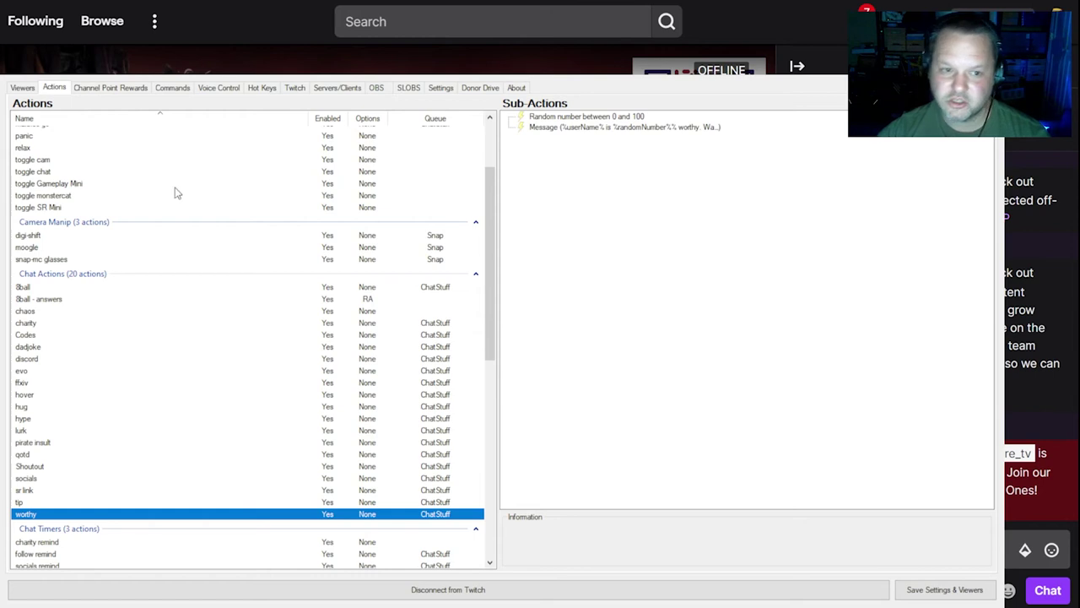
pyautogui.click(608, 128)
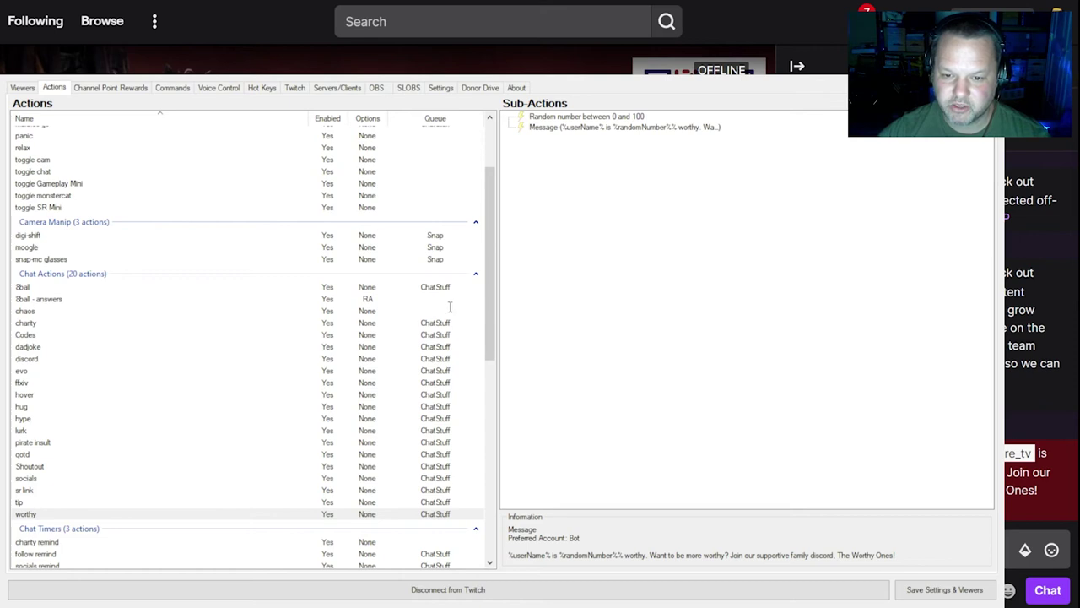
pyautogui.click(628, 403)
# Inspect the Fetch URL sub-action of the dadjoke action
pyautogui.click(31, 346)
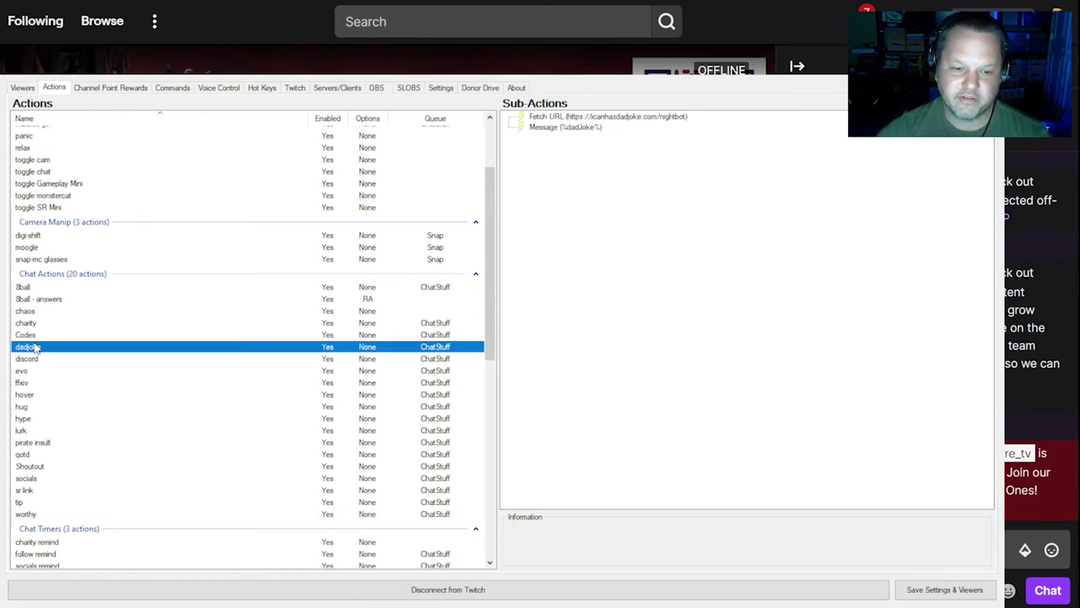
pyautogui.click(582, 119)
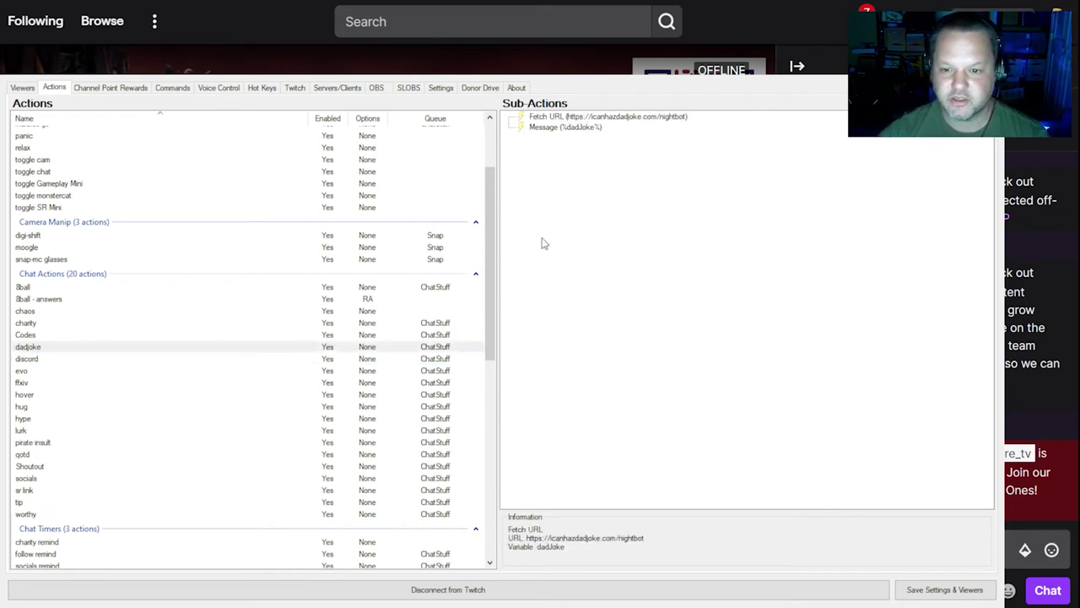
pyautogui.click(642, 364)
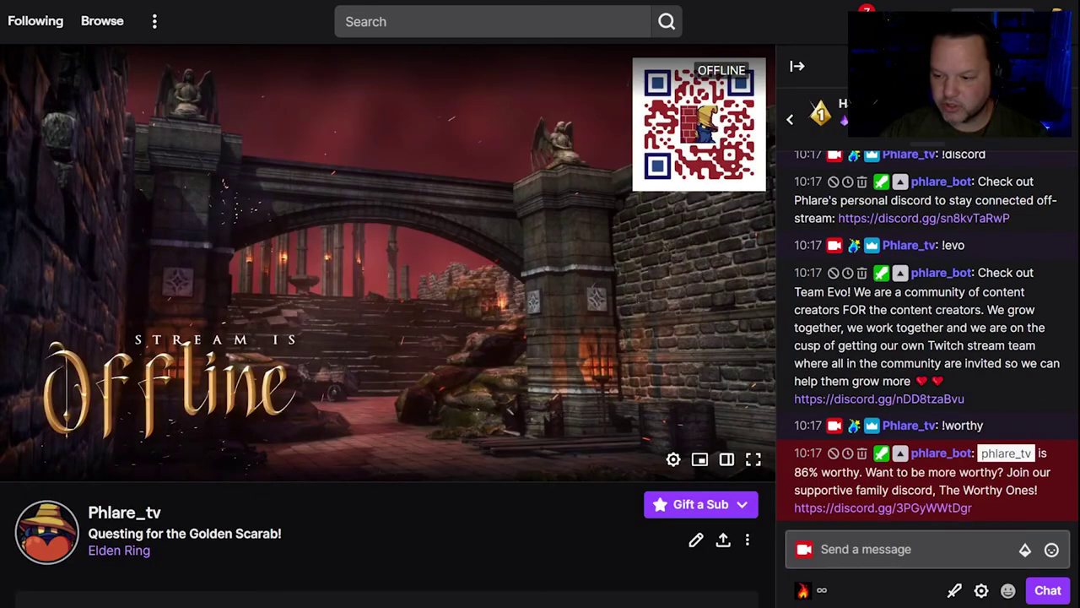
# Send the command !dadjoke in the Twitch chat
pyautogui.click(984, 557)
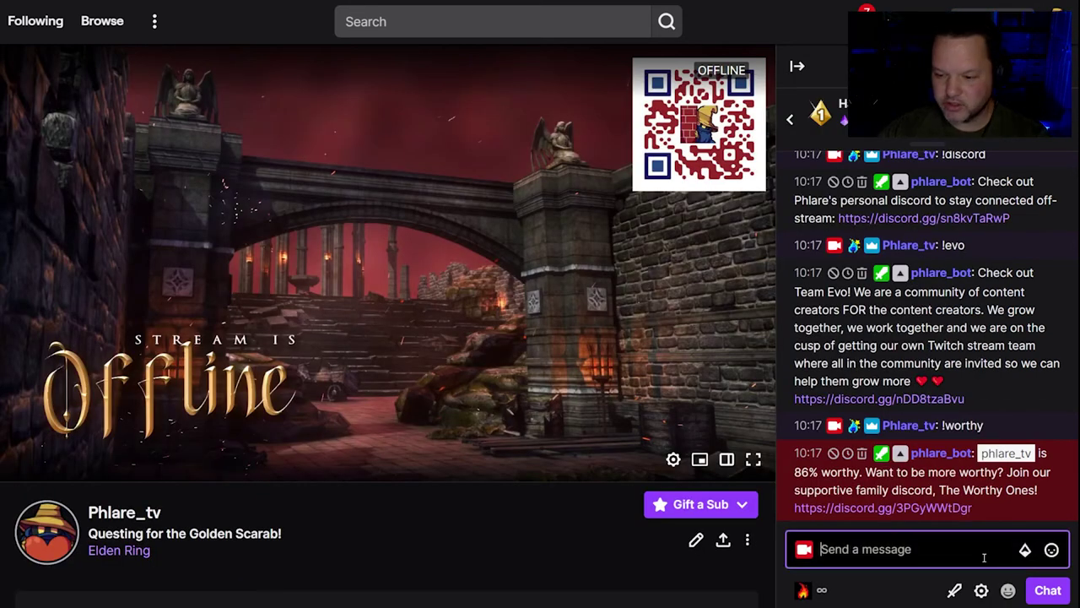
pyautogui.write('!dadjo')
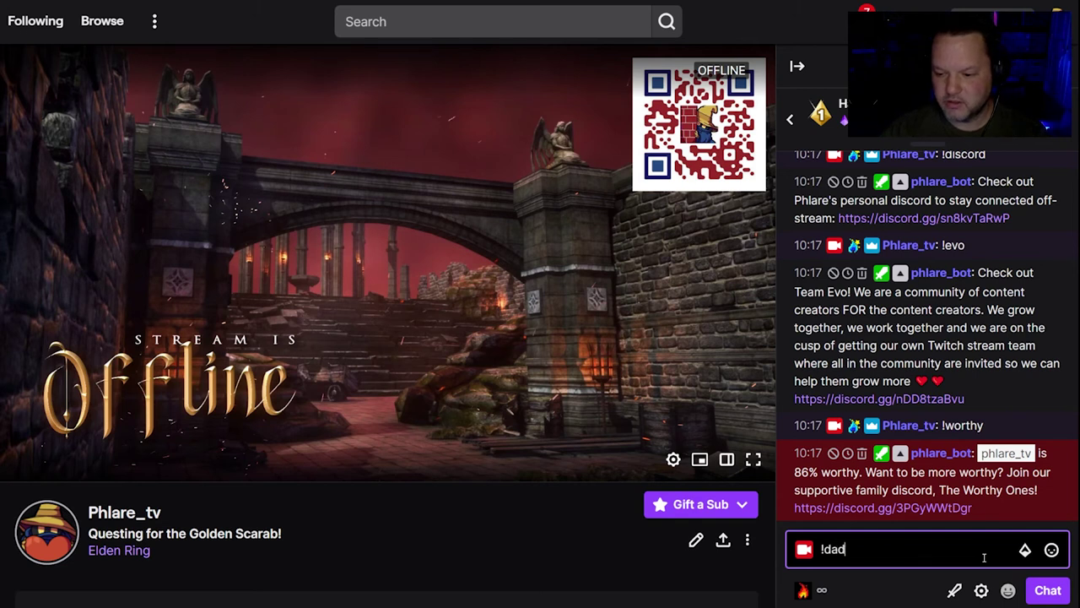
pyautogui.write('ke')
pyautogui.press('Return')
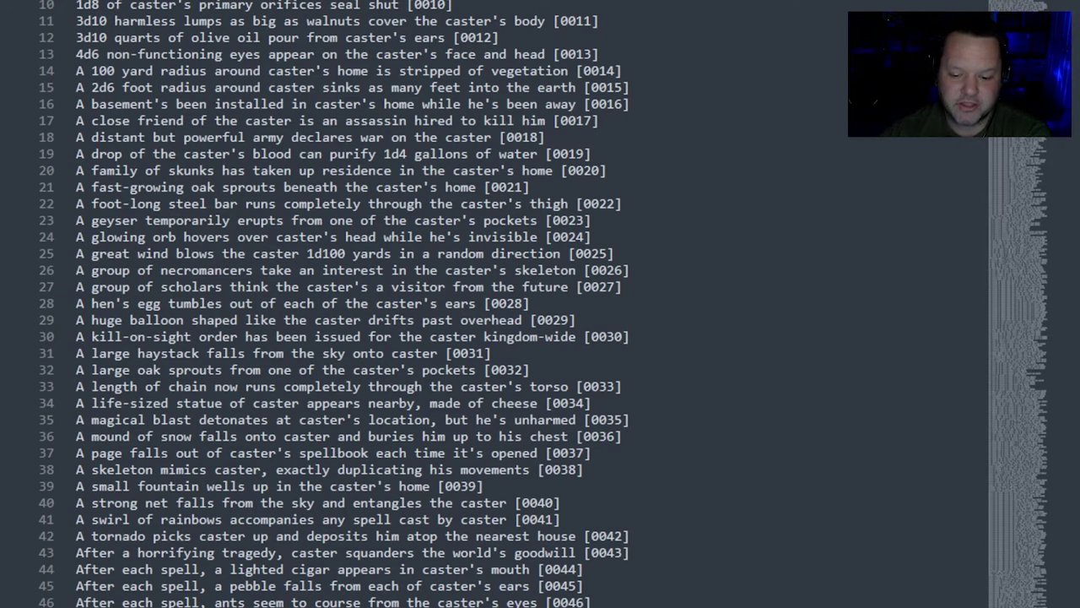
# Look through the text file of numbered magic effects from beginning to end and return to its first line
pyautogui.scroll(4, 730, 322)
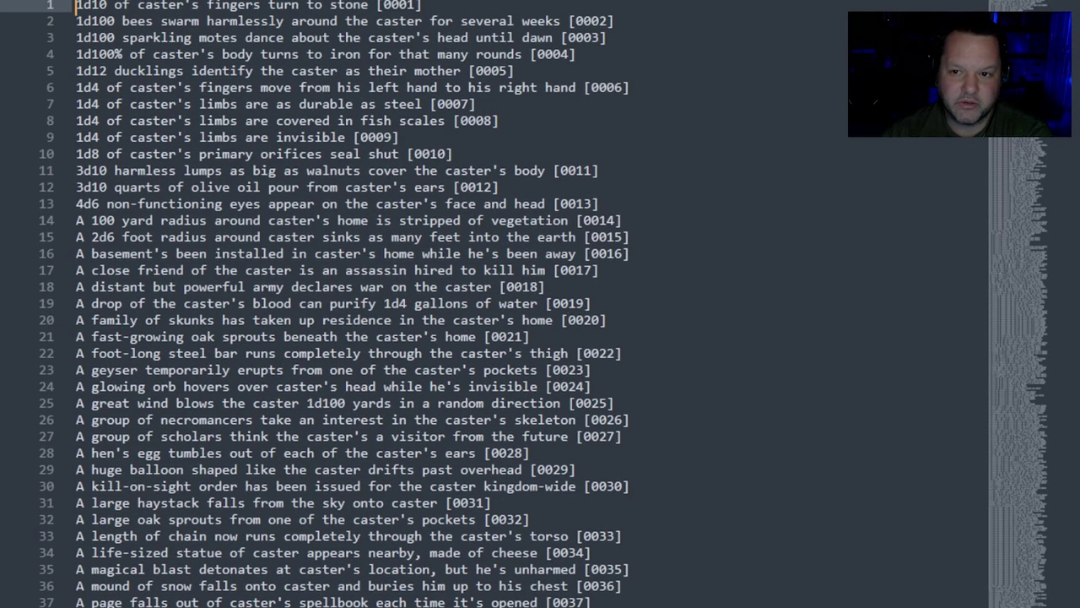
pyautogui.scroll(-20, 540, 303)
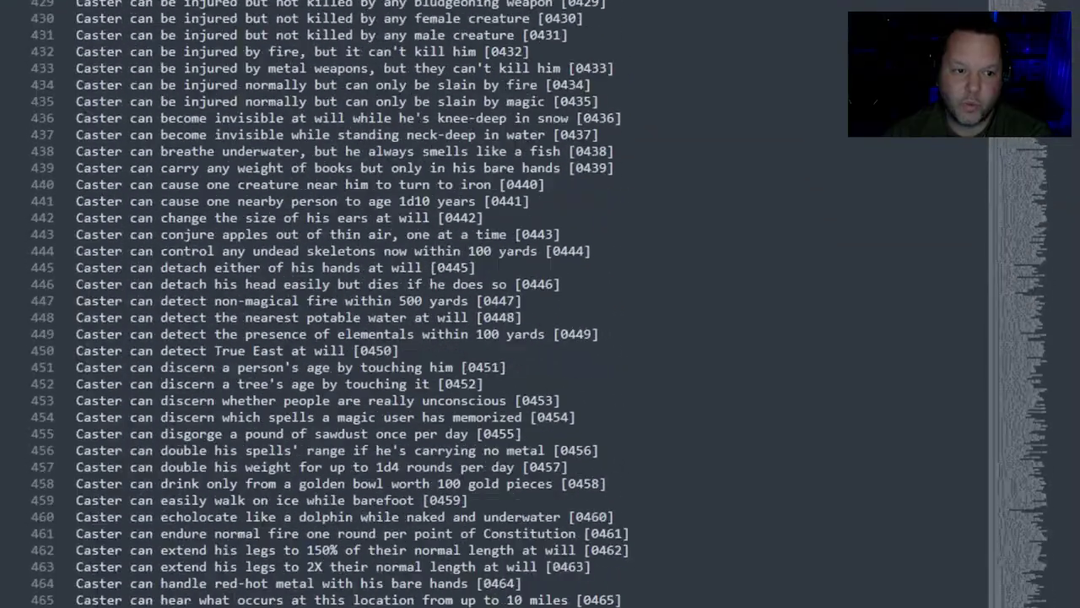
pyautogui.scroll(-20, 540, 304)
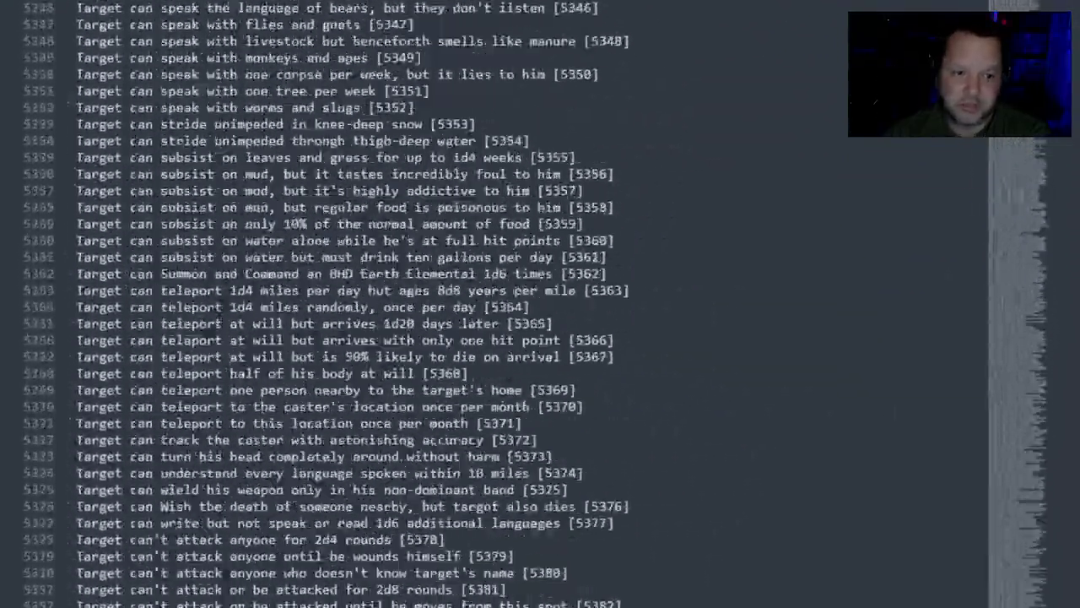
pyautogui.scroll(-20, 540, 304)
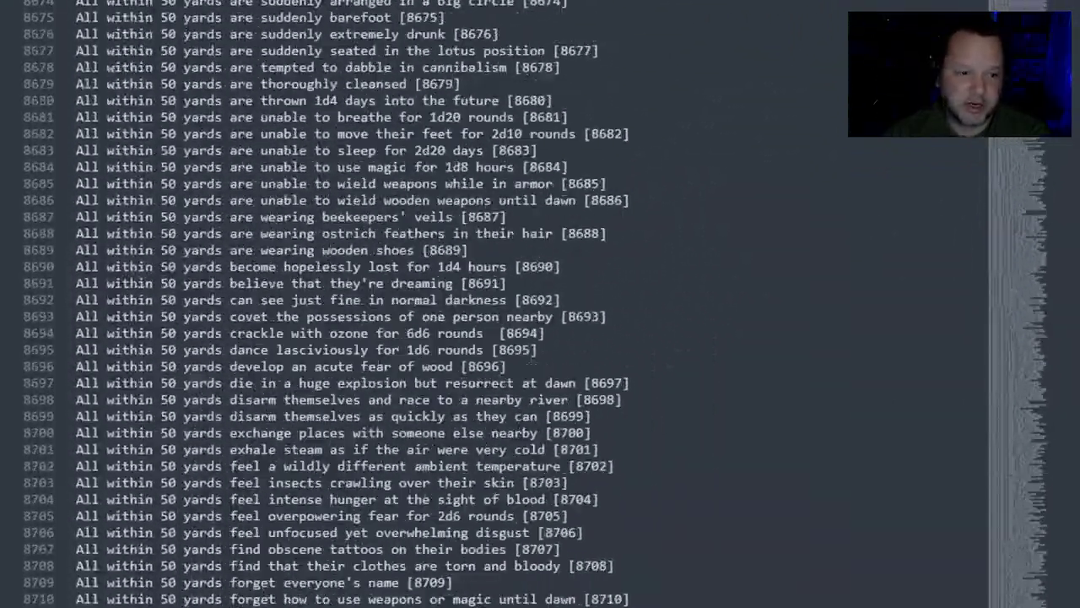
pyautogui.scroll(-16, 540, 303)
pyautogui.scroll(5, 540, 303)
pyautogui.scroll(-2, 540, 304)
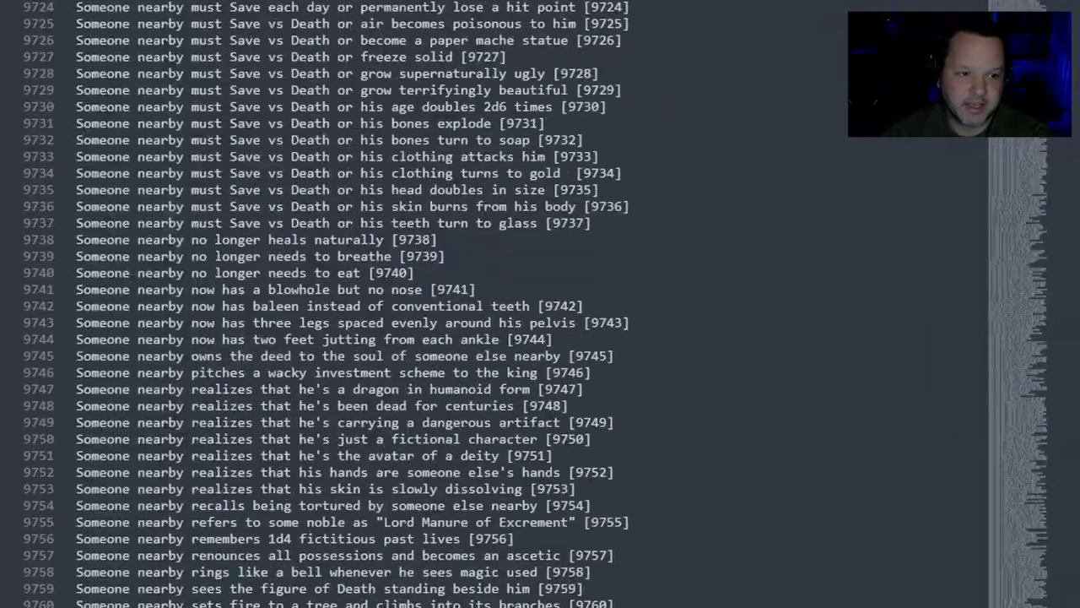
pyautogui.scroll(-10, 540, 303)
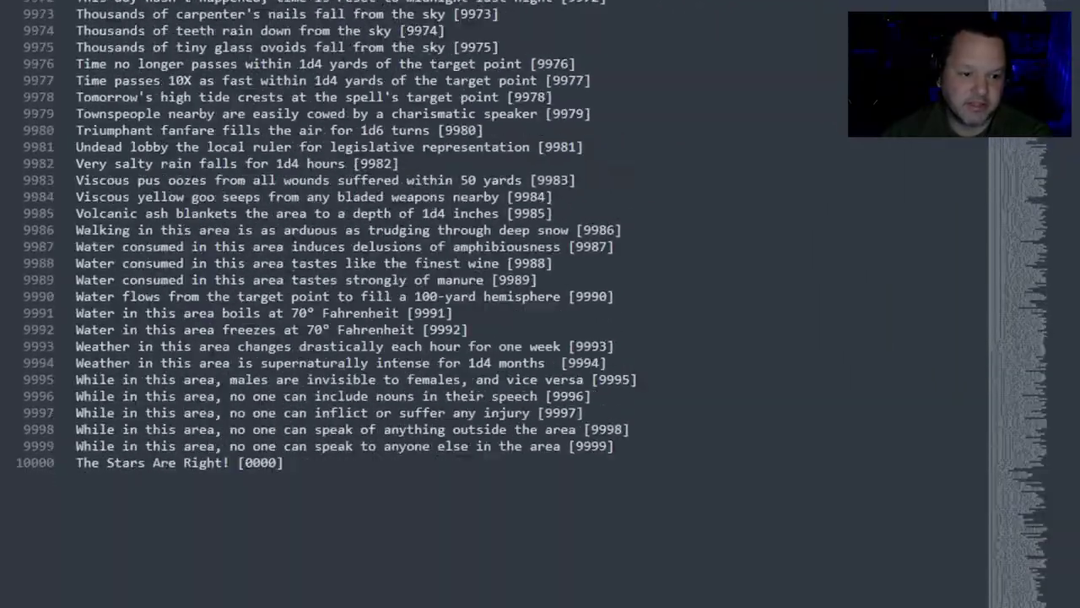
pyautogui.scroll(20, 773, 172)
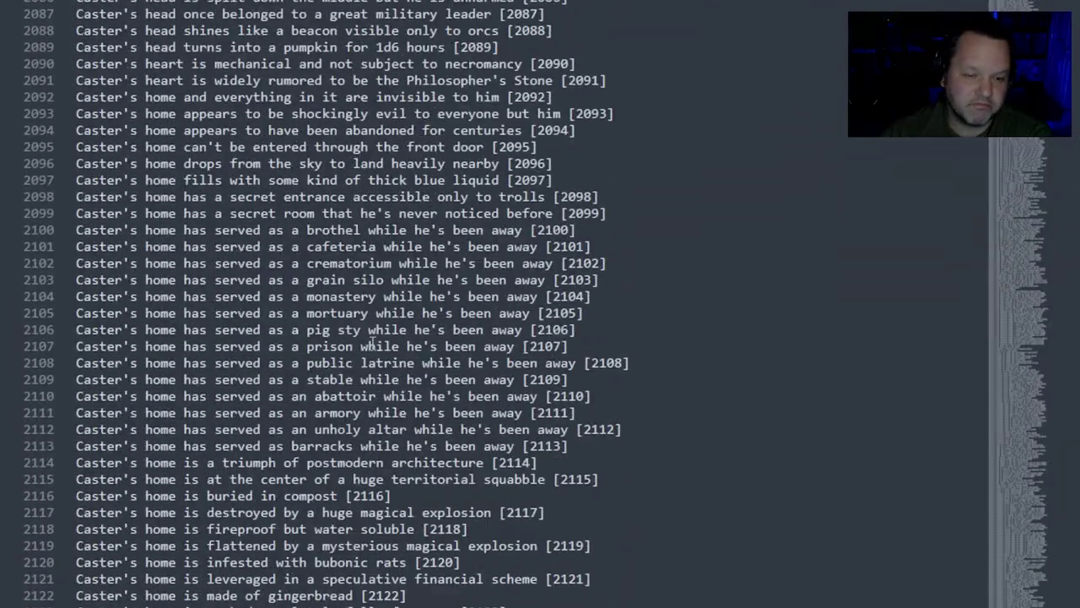
pyautogui.scroll(20, 504, 395)
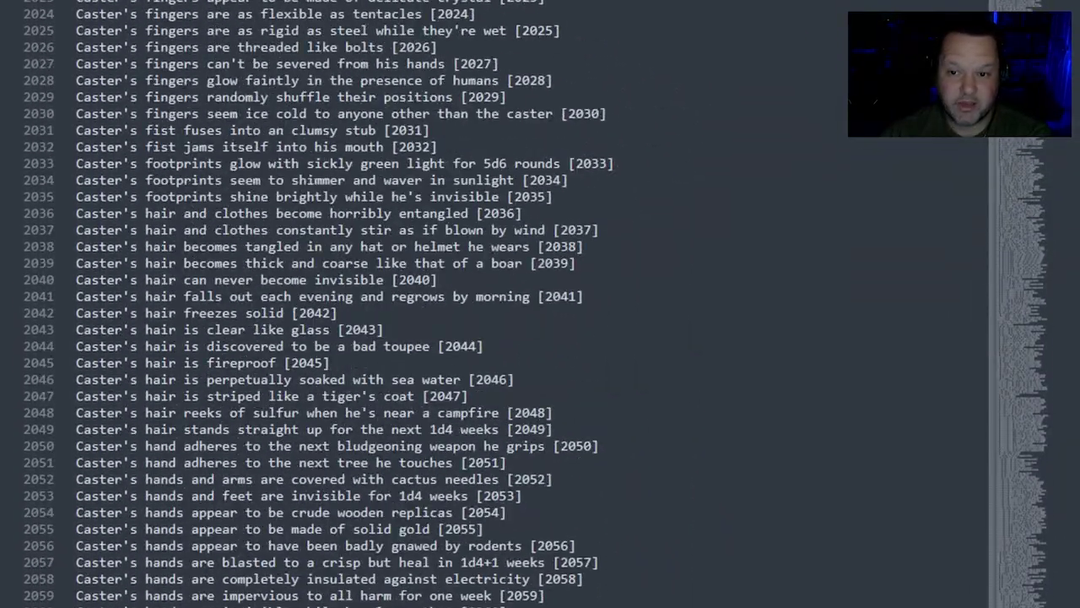
pyautogui.hotkey('ctrl', 'Home')
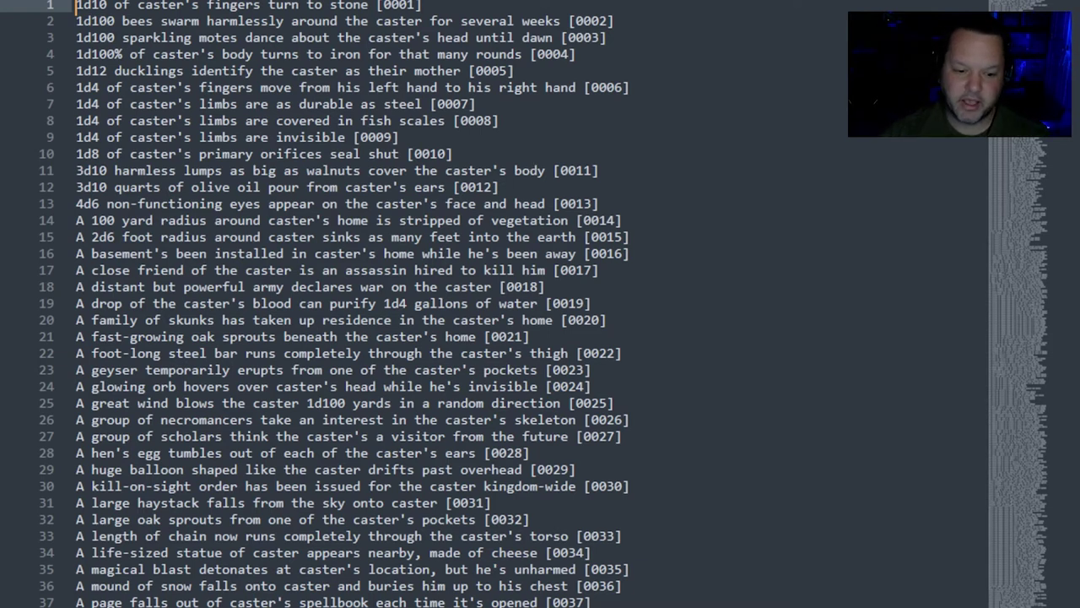
# Switch to the Twitch channel page and send the command !wild in the chat
pyautogui.hotkey('alt', 'Tab')
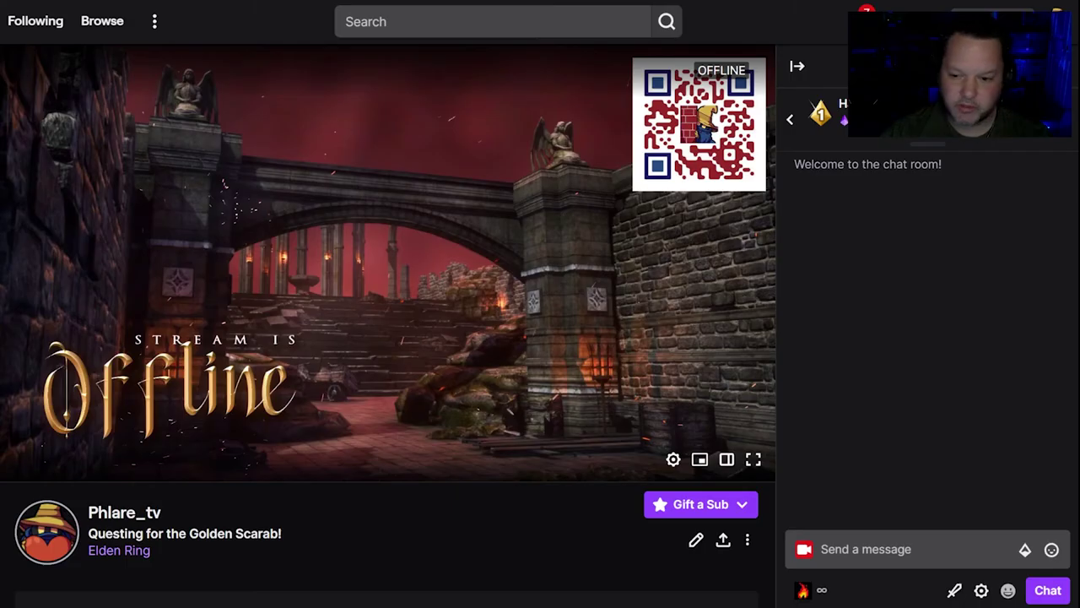
pyautogui.click(972, 557)
pyautogui.write('!')
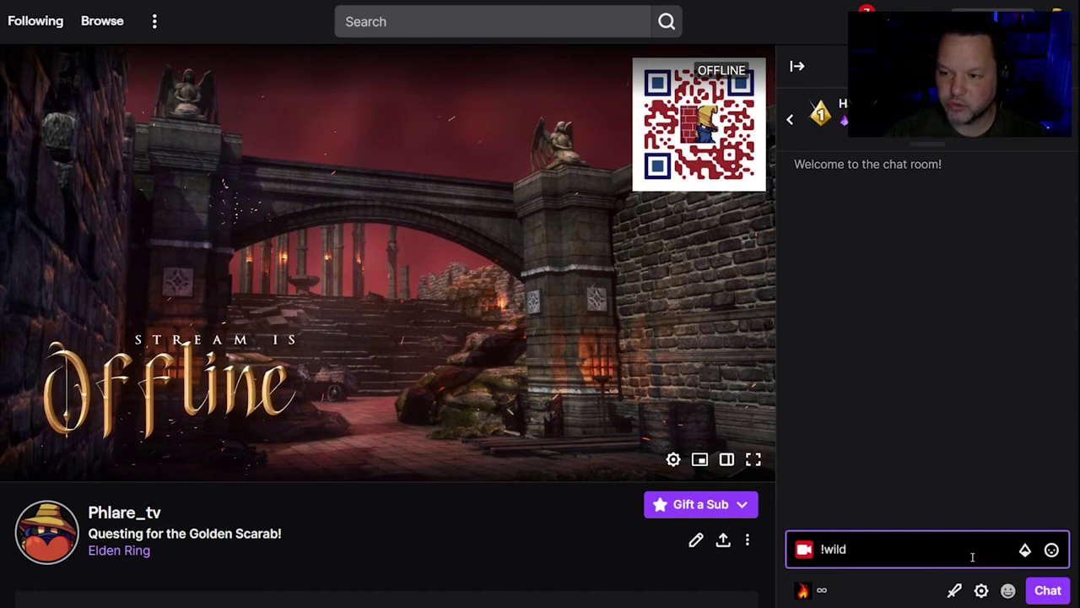
pyautogui.write('wild')
pyautogui.press('Return')
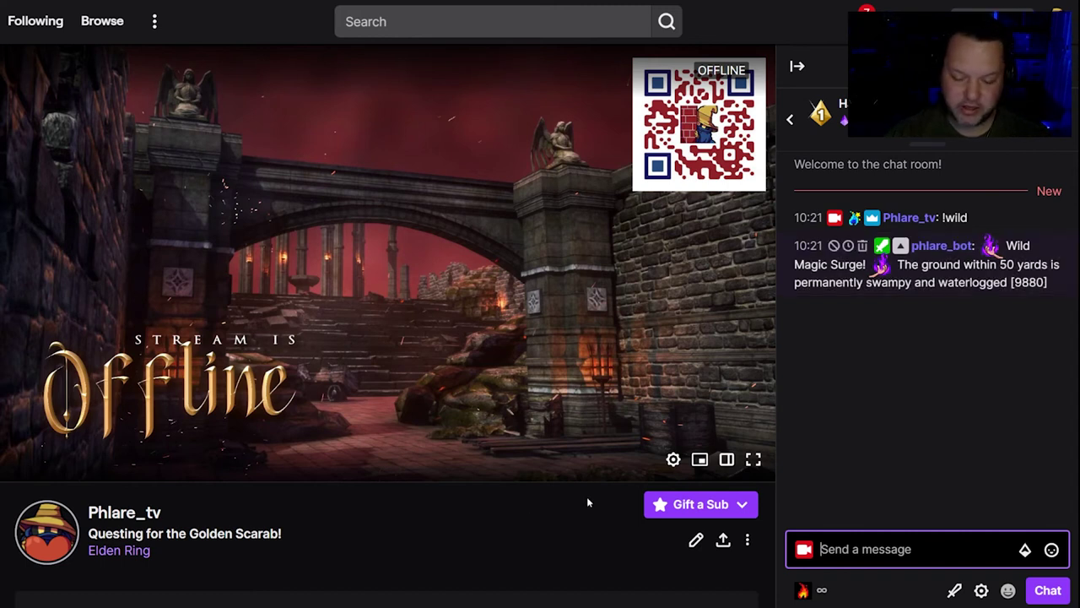
pyautogui.press('Escape')
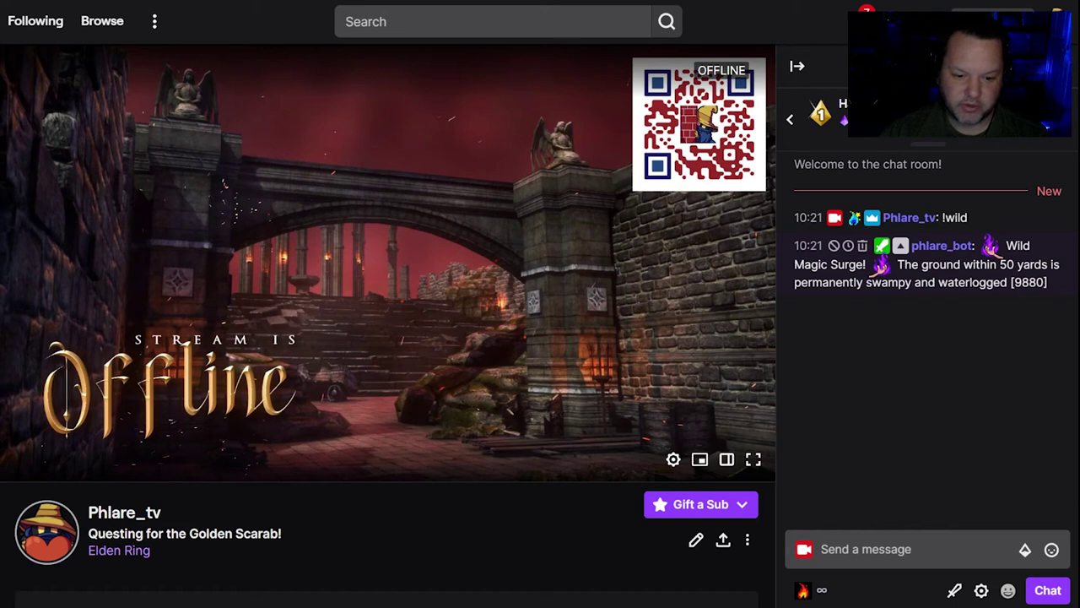
# Switch to Streamer.bot and inspect the Message sub-action of the chaos action in the Chat Actions group
pyautogui.hotkey('alt', 'Tab')
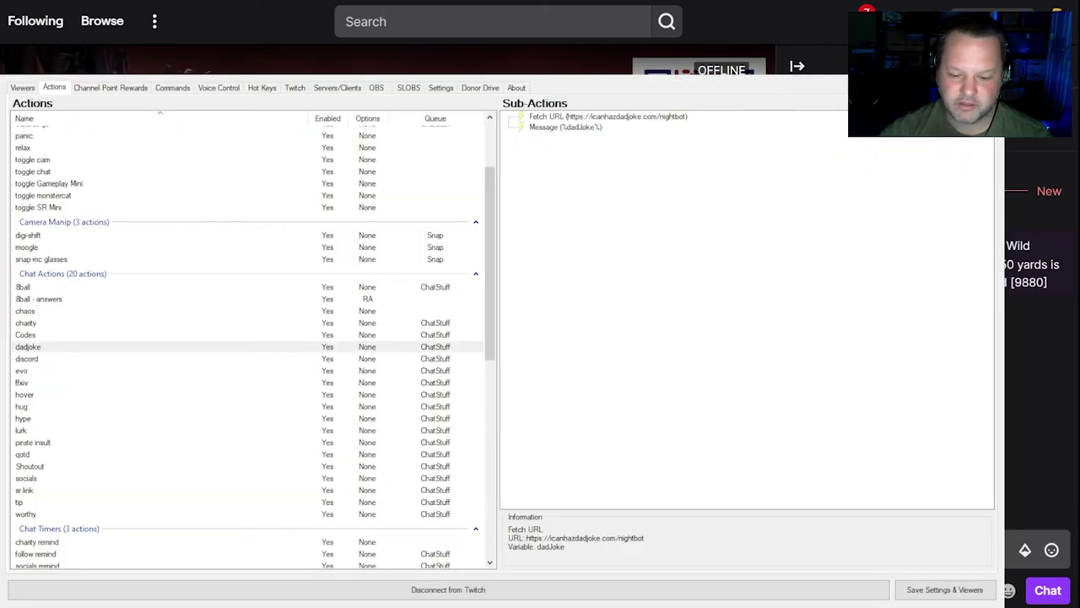
pyautogui.scroll(-4, 143, 299)
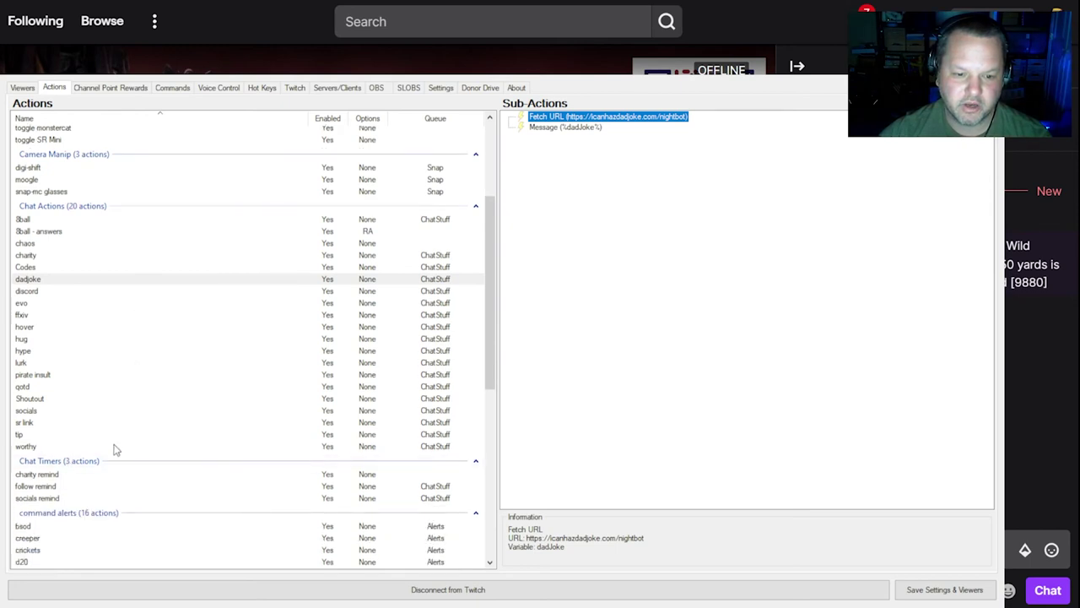
pyautogui.scroll(-5, 122, 434)
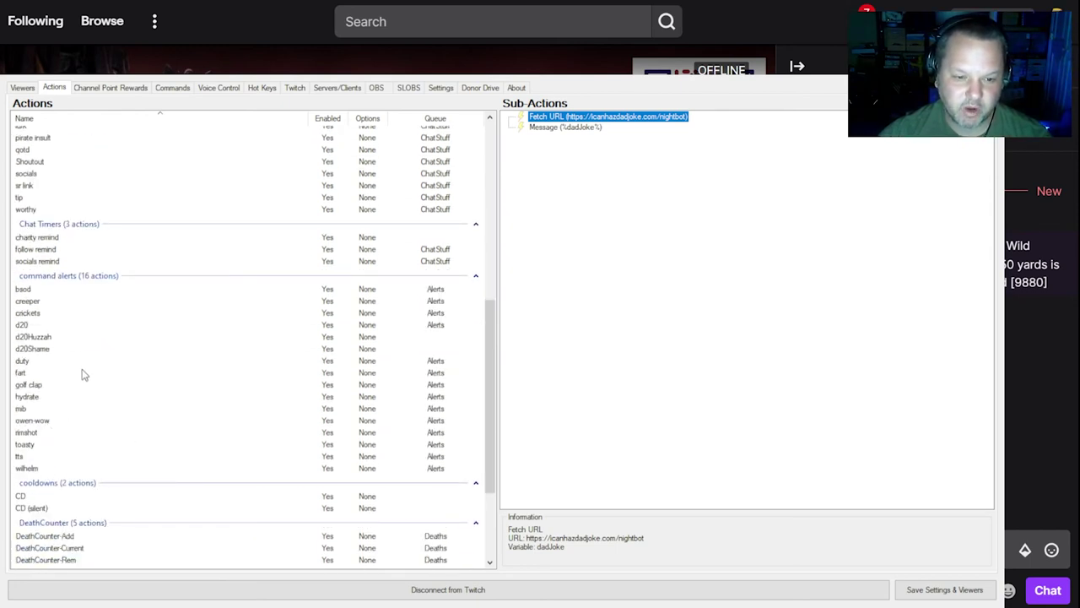
pyautogui.scroll(-4, 83, 374)
pyautogui.scroll(9, 83, 374)
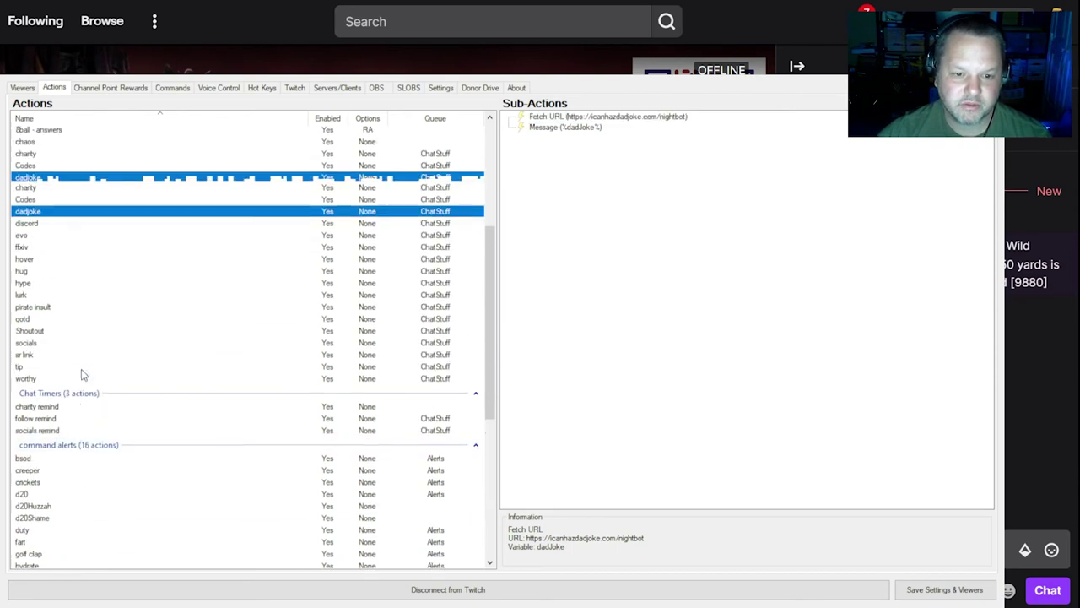
pyautogui.scroll(1, 83, 374)
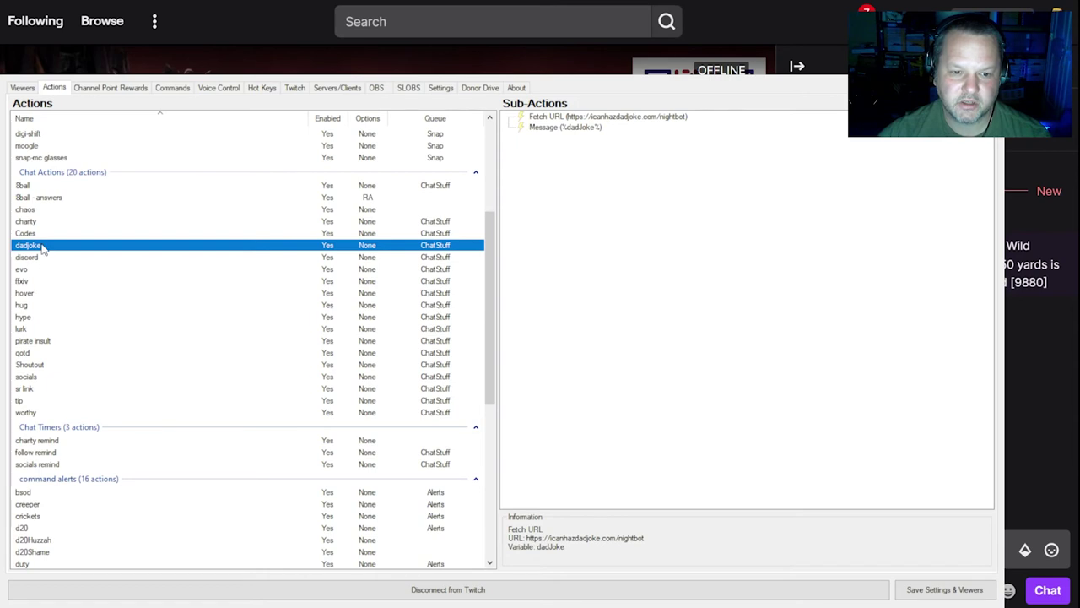
pyautogui.click(28, 209)
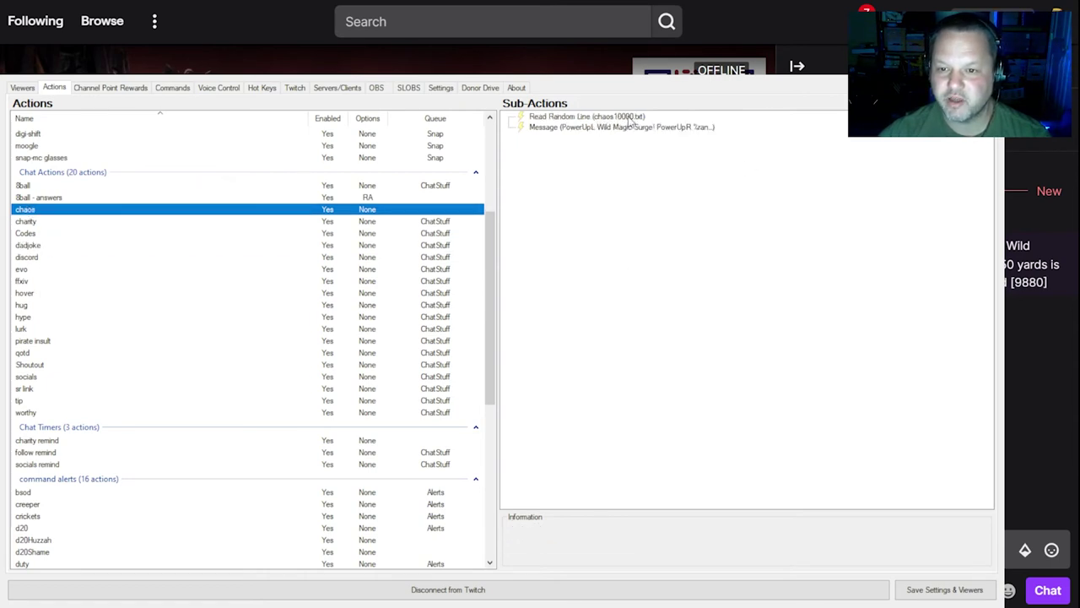
pyautogui.click(574, 128)
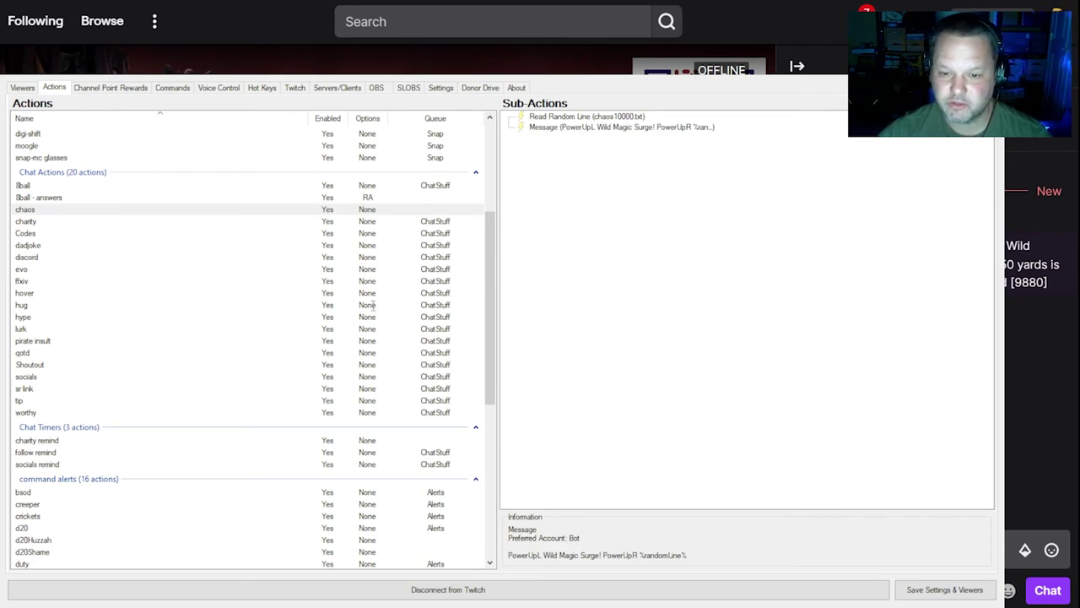
pyautogui.click(641, 404)
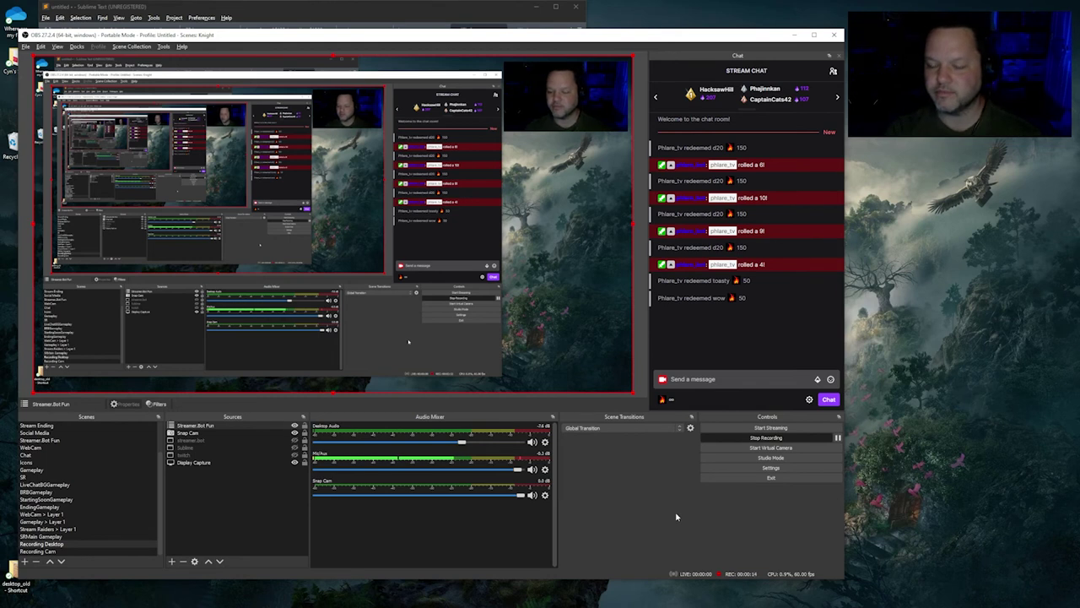
# Redeem the d20 channel point reward for 150 points from the stream chat docked in OBS
pyautogui.click(663, 399)
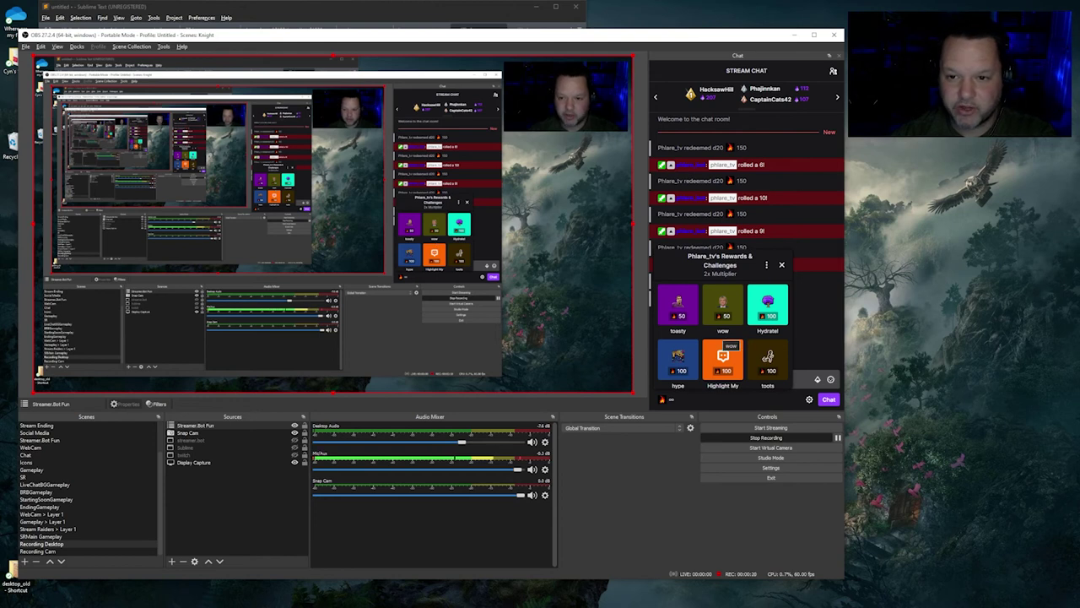
pyautogui.scroll(-3, 723, 350)
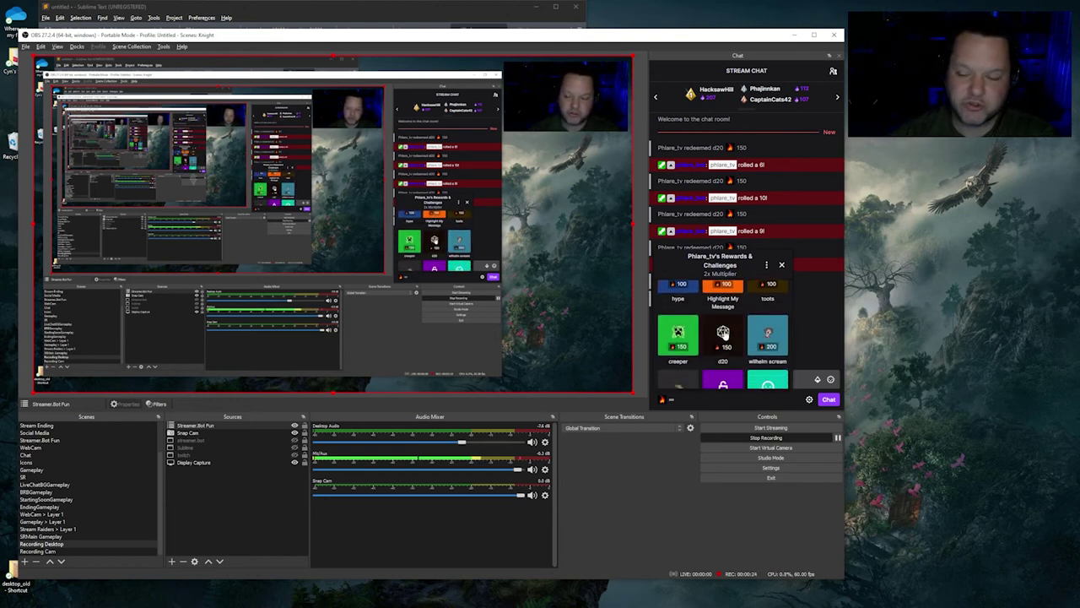
pyautogui.click(723, 333)
pyautogui.click(730, 374)
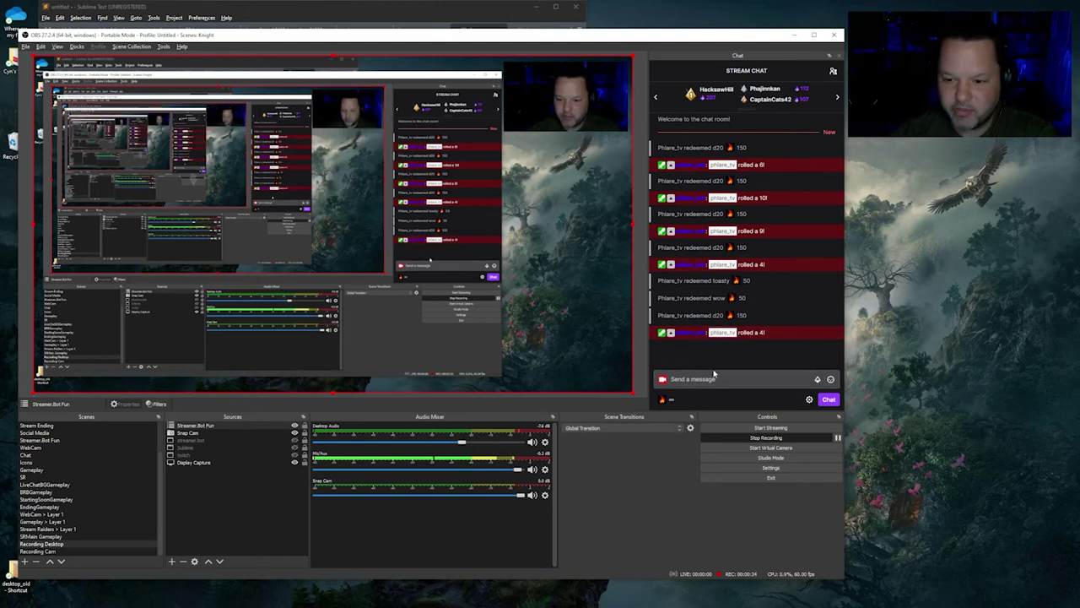
# Redeem the toots channel point reward for 100 points in the stream chat
pyautogui.click(667, 400)
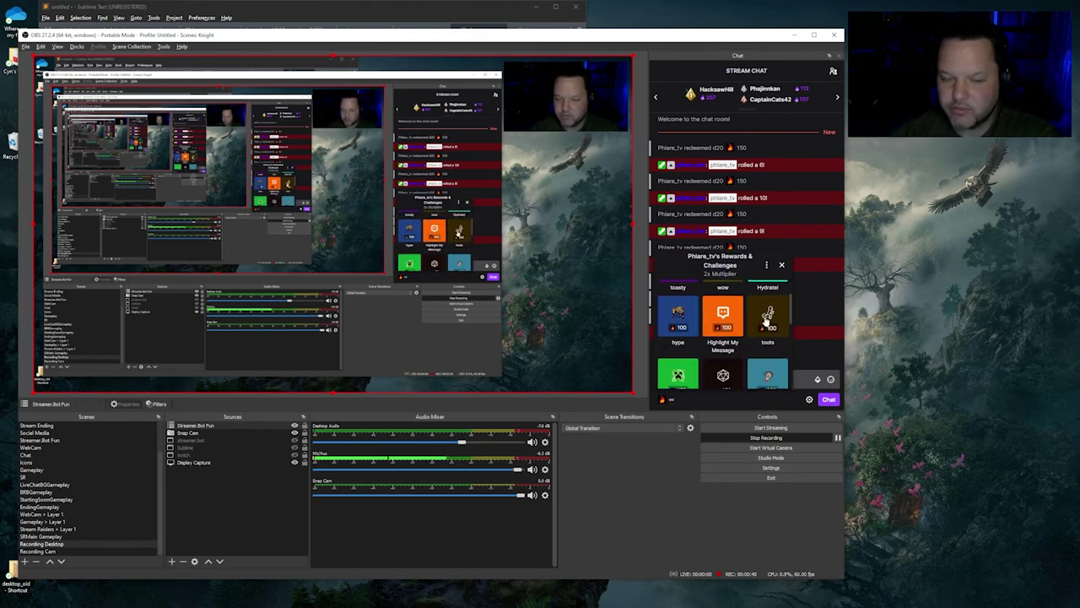
pyautogui.click(766, 359)
pyautogui.click(723, 372)
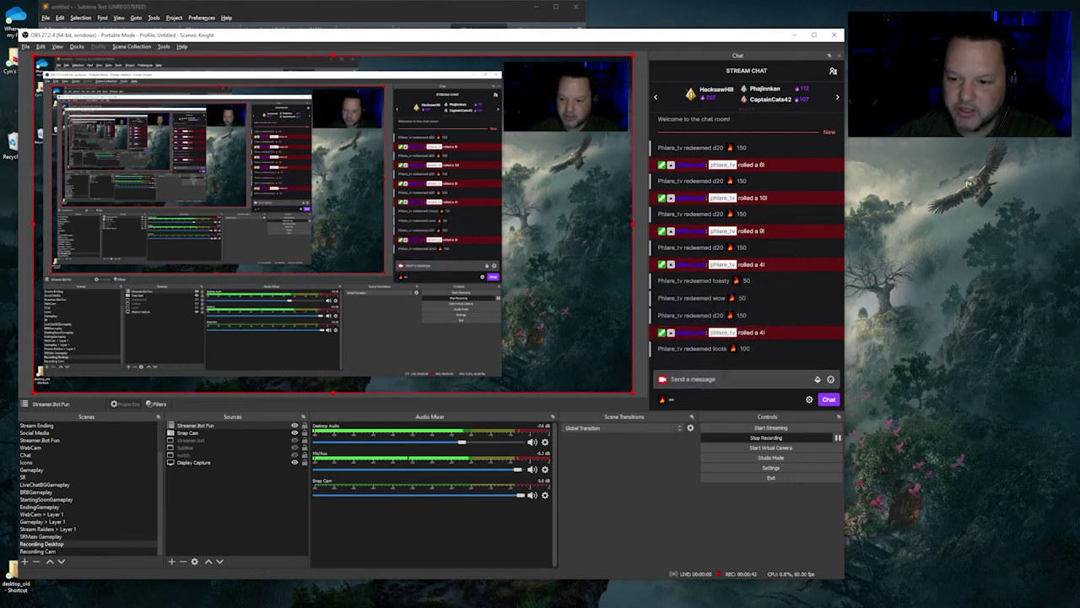
# Redeem the creeper channel point reward for 150 points in the stream chat
pyautogui.click(670, 400)
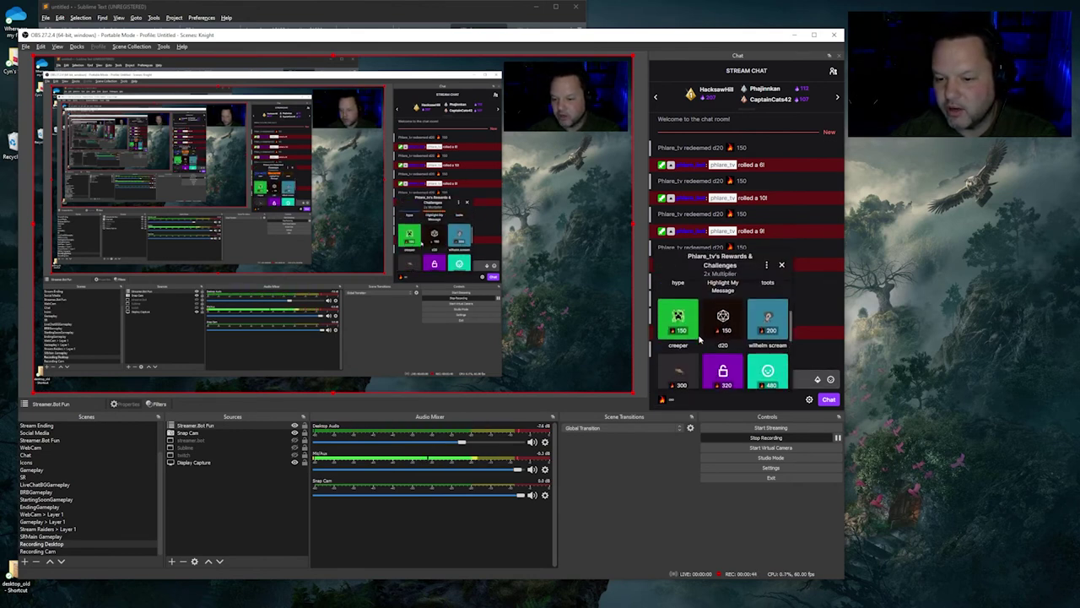
pyautogui.click(691, 306)
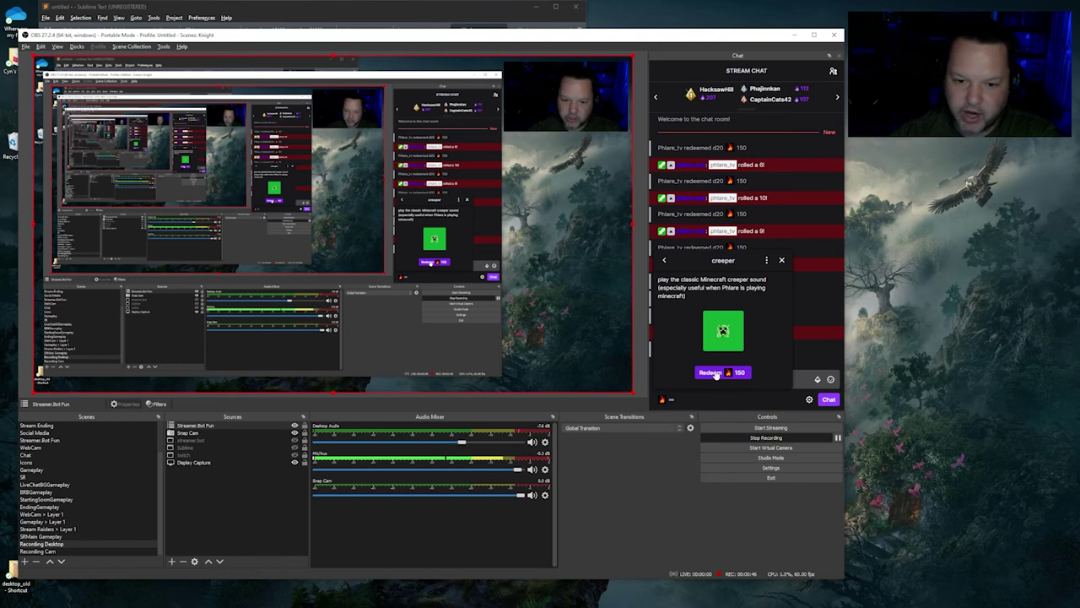
pyautogui.click(714, 372)
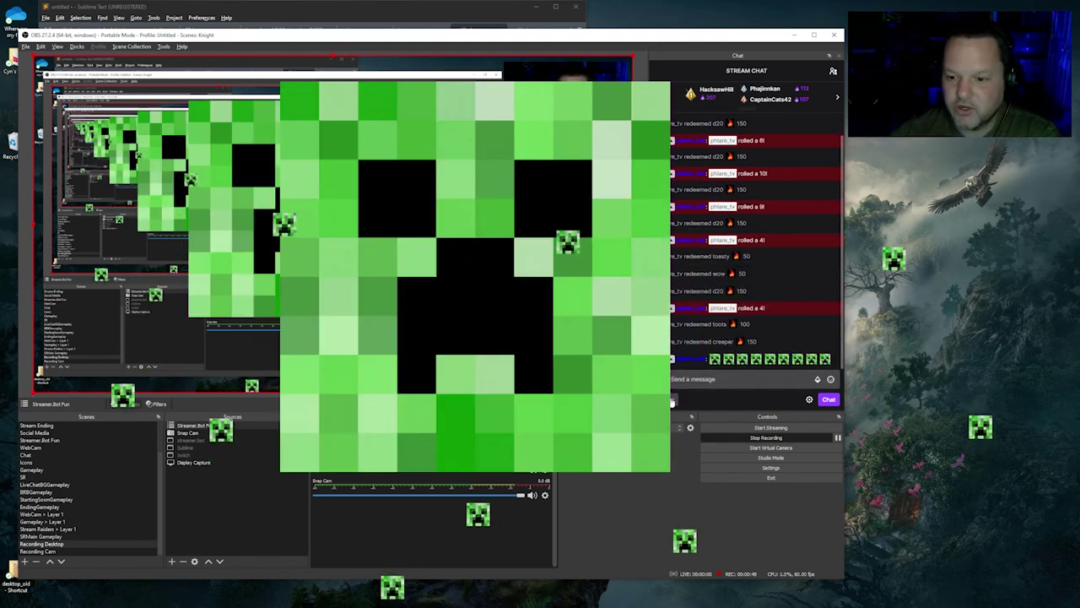
# Look through the remaining channel point rewards and redeem the deal with it snap filter for 500 points
pyautogui.click(672, 400)
pyautogui.scroll(-3, 725, 324)
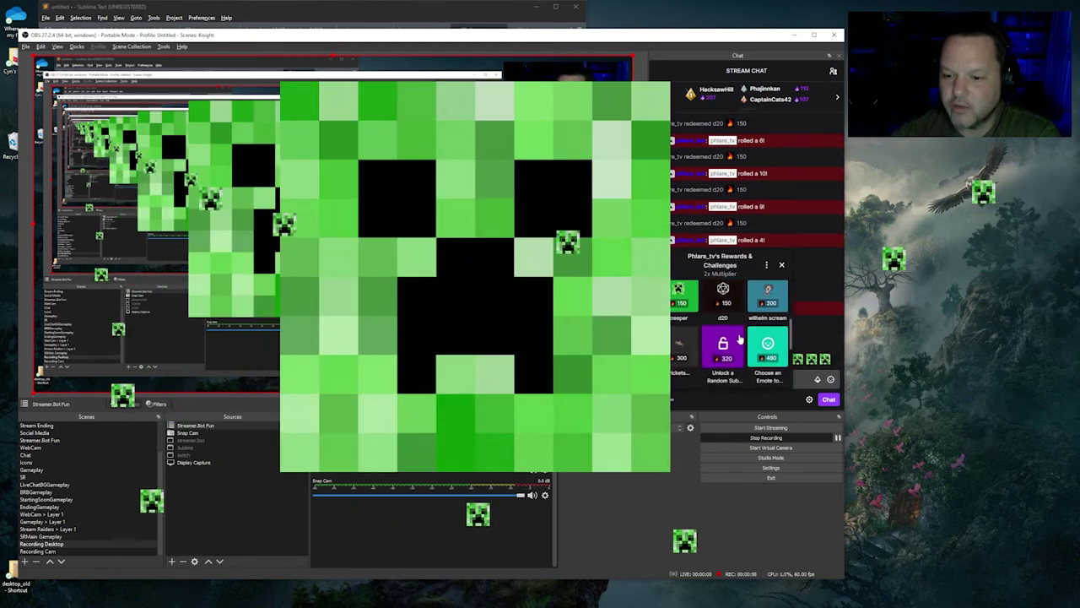
pyautogui.scroll(-2, 726, 329)
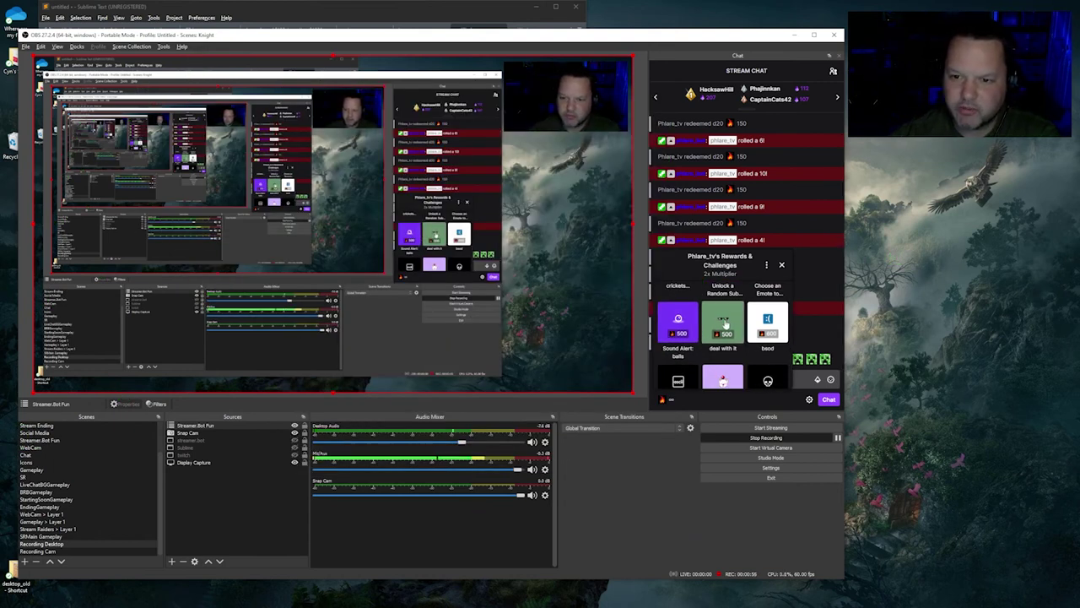
pyautogui.scroll(-2, 726, 321)
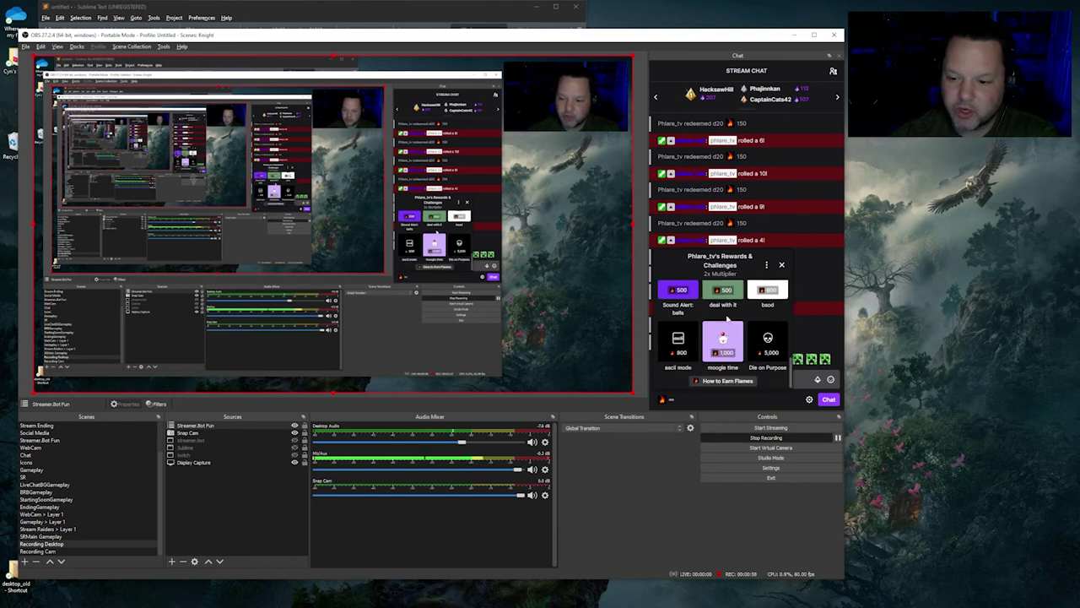
pyautogui.scroll(2, 725, 325)
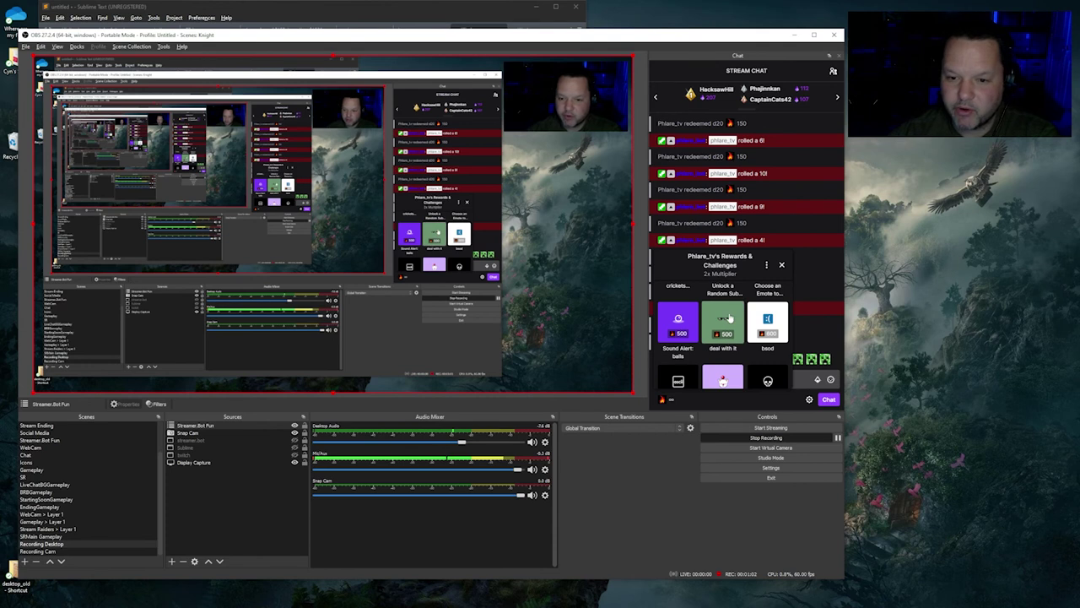
pyautogui.click(729, 318)
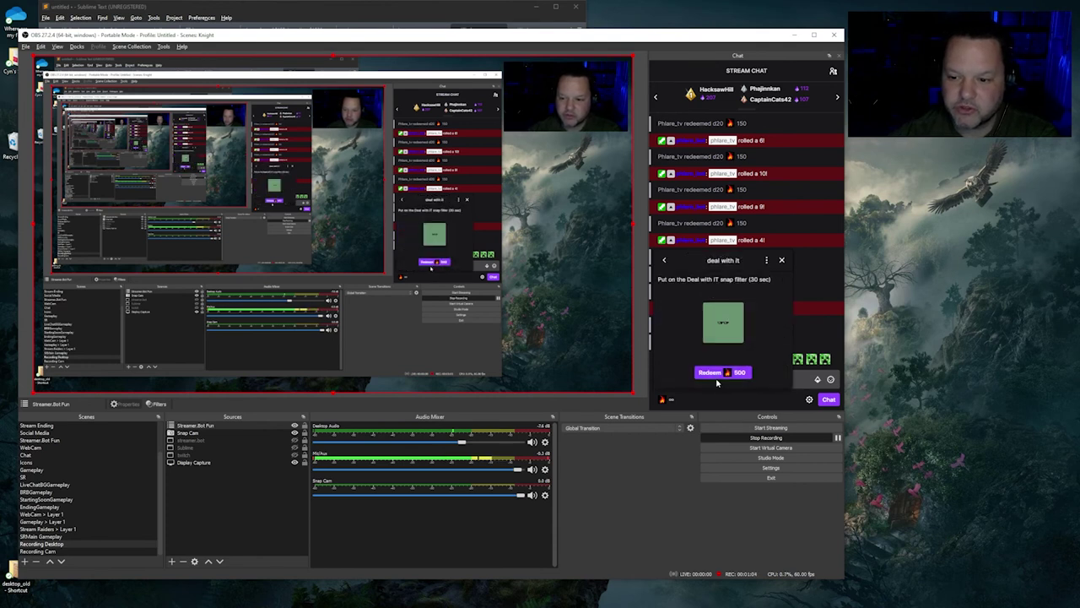
pyautogui.click(719, 371)
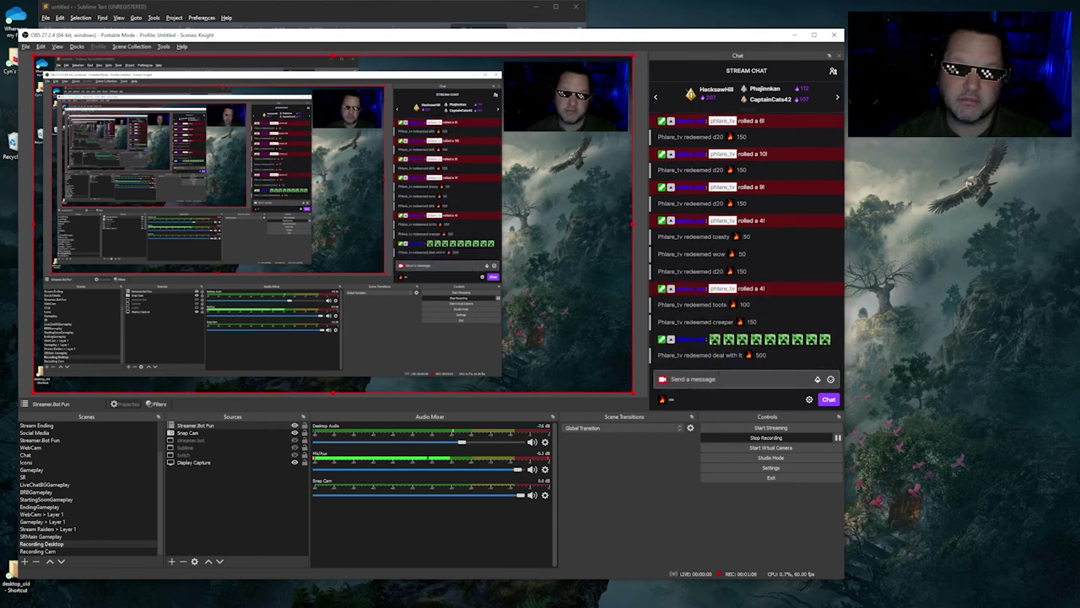